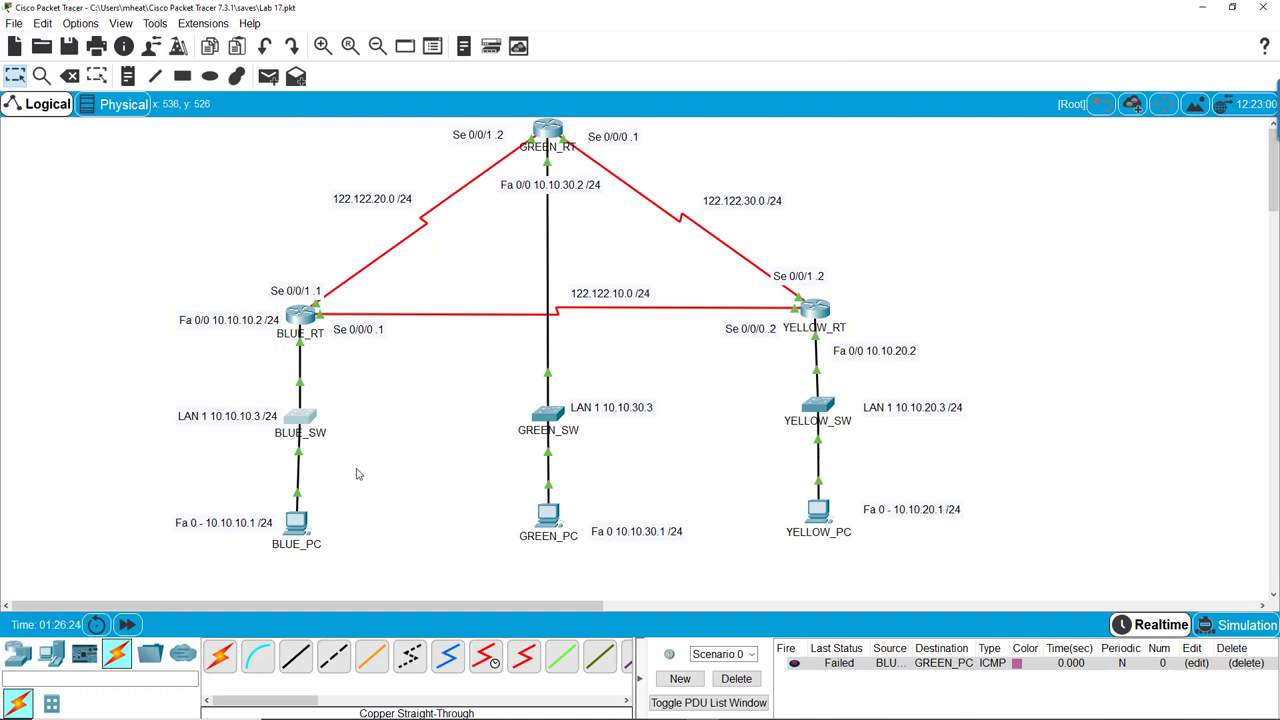
# Open BLUE_SW's CLI console, wake the BLUE_SW> prompt, and enter the enable command
pyautogui.click(304, 425)
pyautogui.click(573, 451)
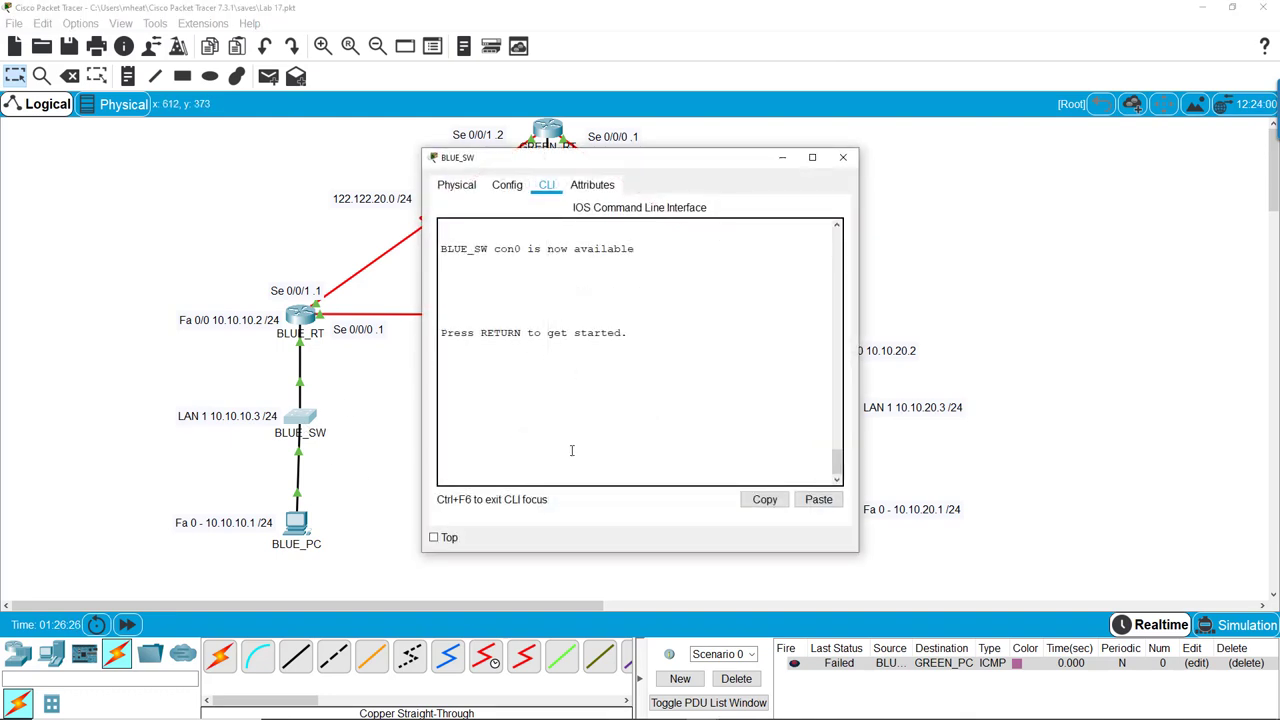
pyautogui.press('Return')
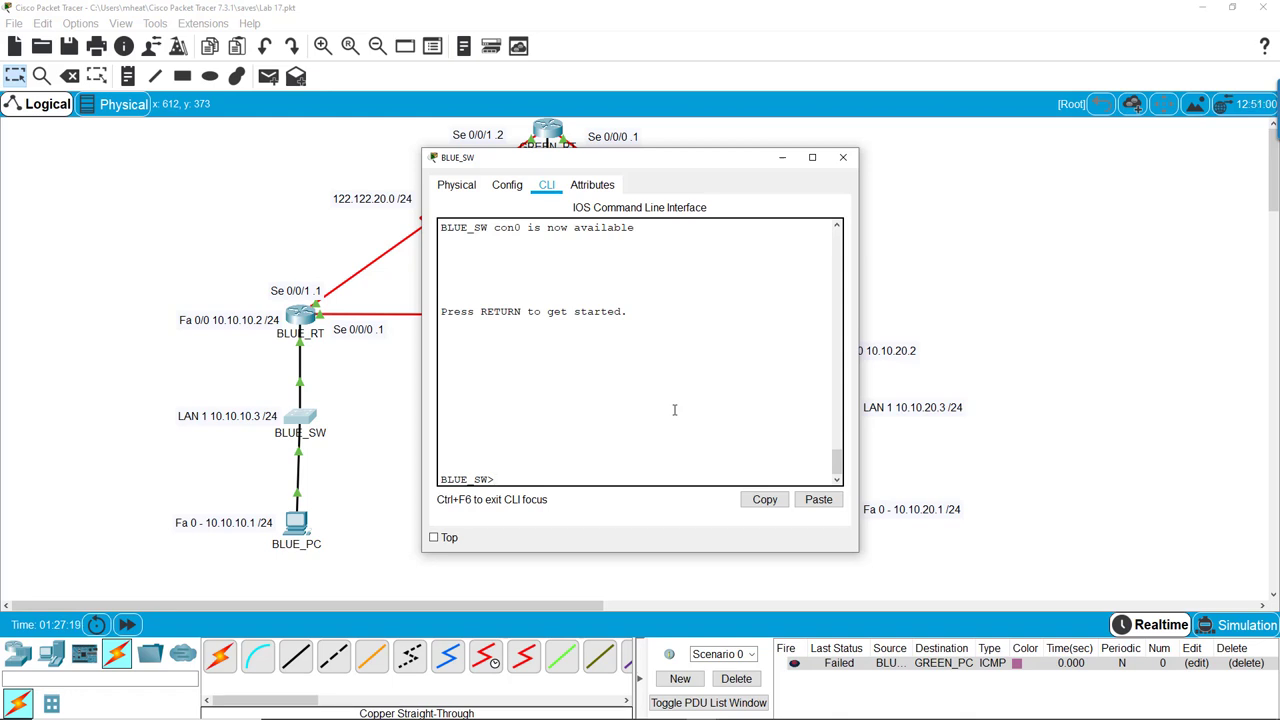
pyautogui.write('enable')
# Enter privileged mode, go to global configuration with config t, and set BLUE_SW's enable password
pyautogui.press('Return')
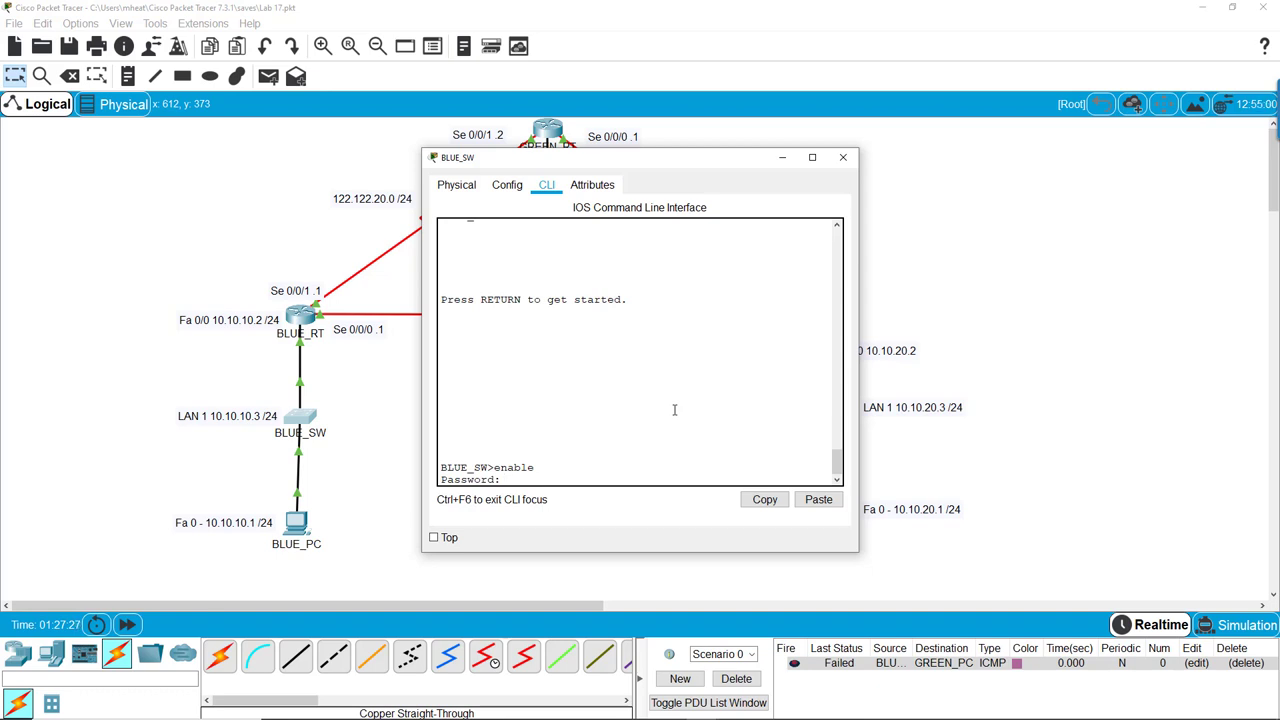
pyautogui.press('Return')
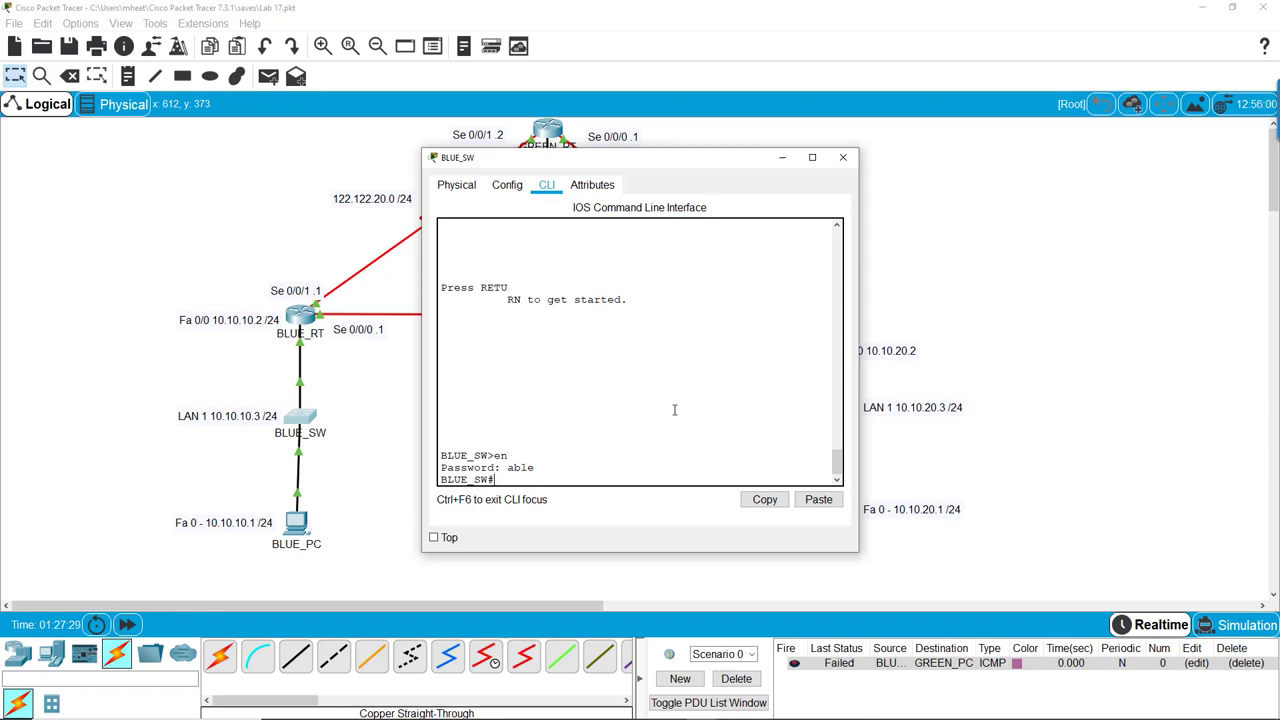
pyautogui.write('config')
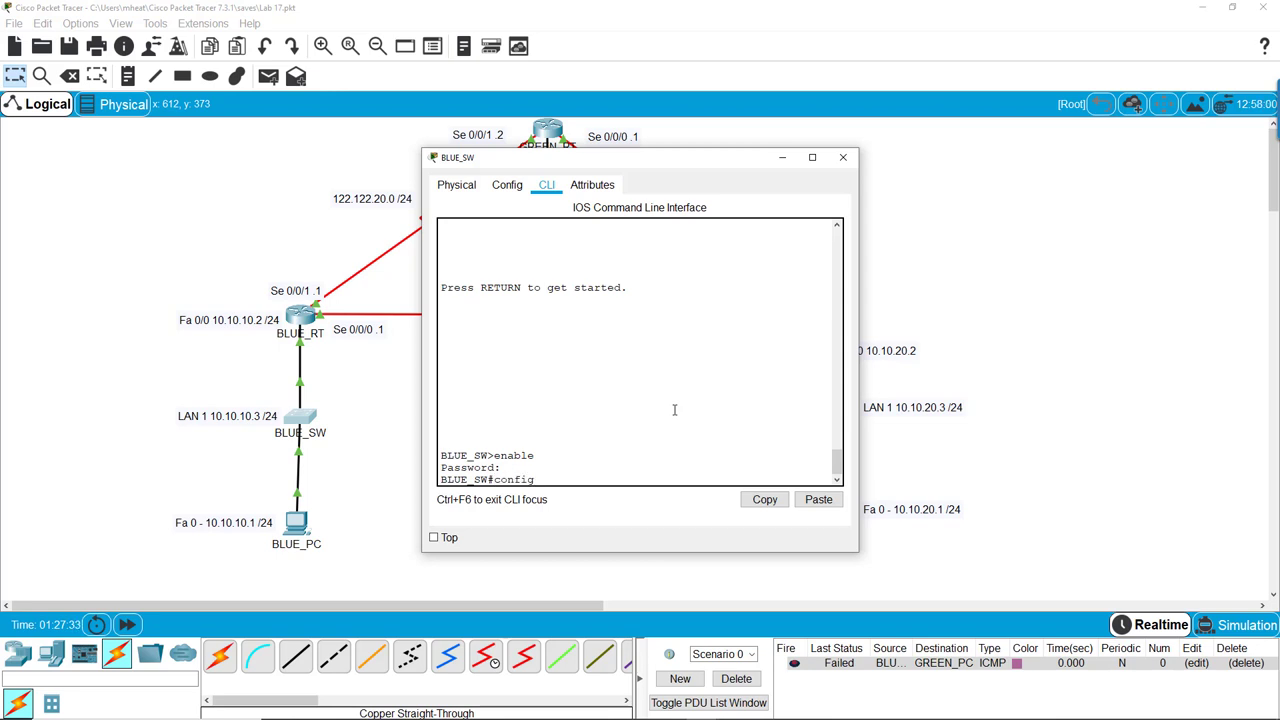
pyautogui.write(' t')
pyautogui.press('Return')
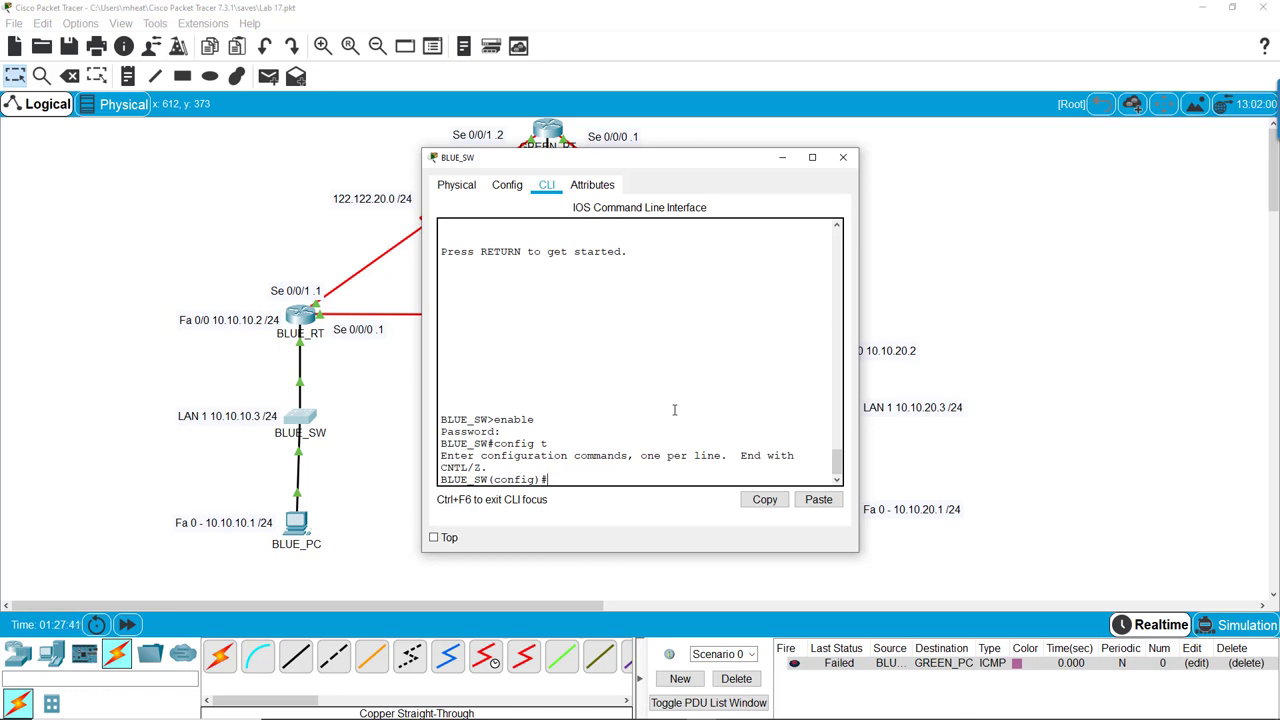
pyautogui.write('enable password')
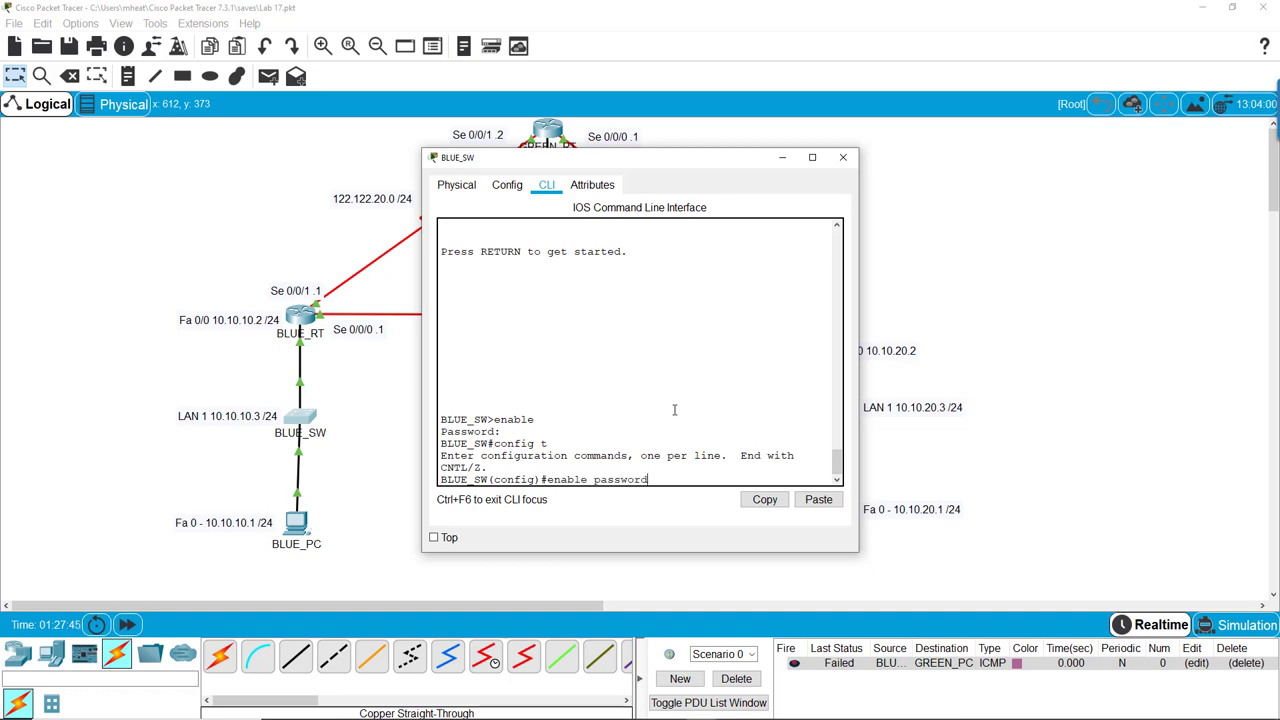
pyautogui.write(' letmein')
pyautogui.press('Return')
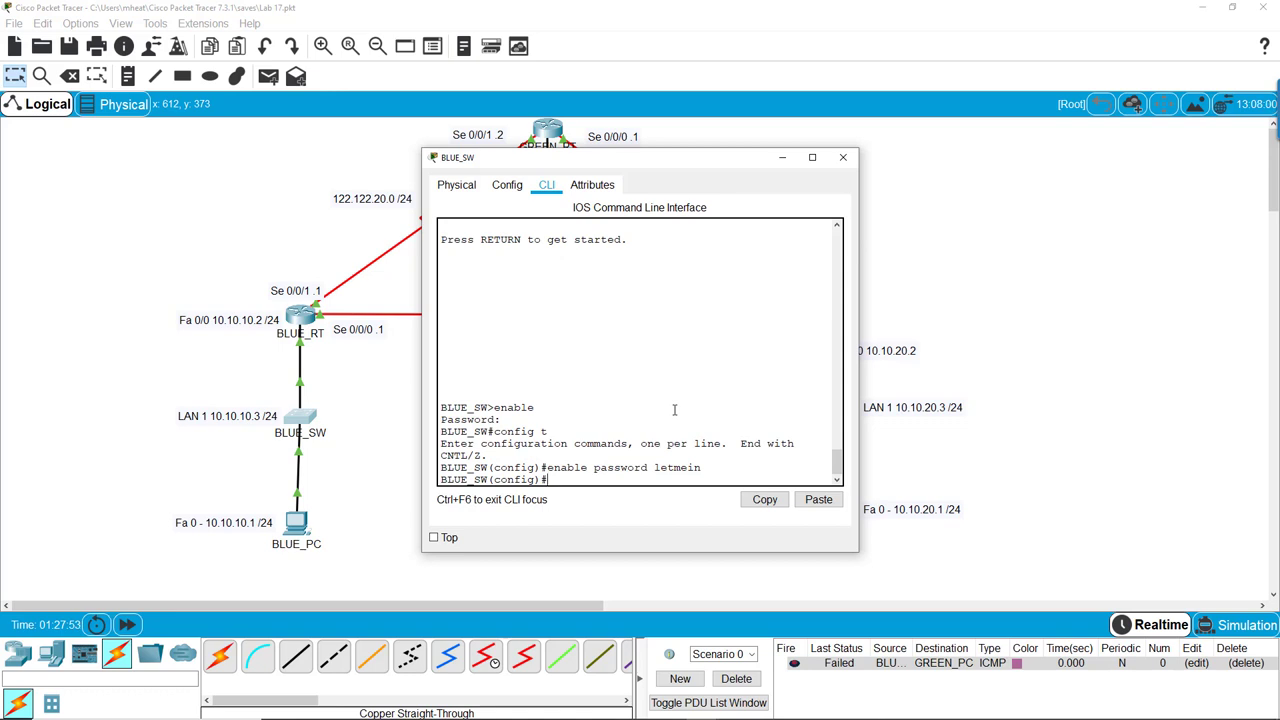
# Assign interface VLAN 1 the address 10.10.10.3 255.255.255.0, enable it with no shut, then exit
pyautogui.write('int vlan')
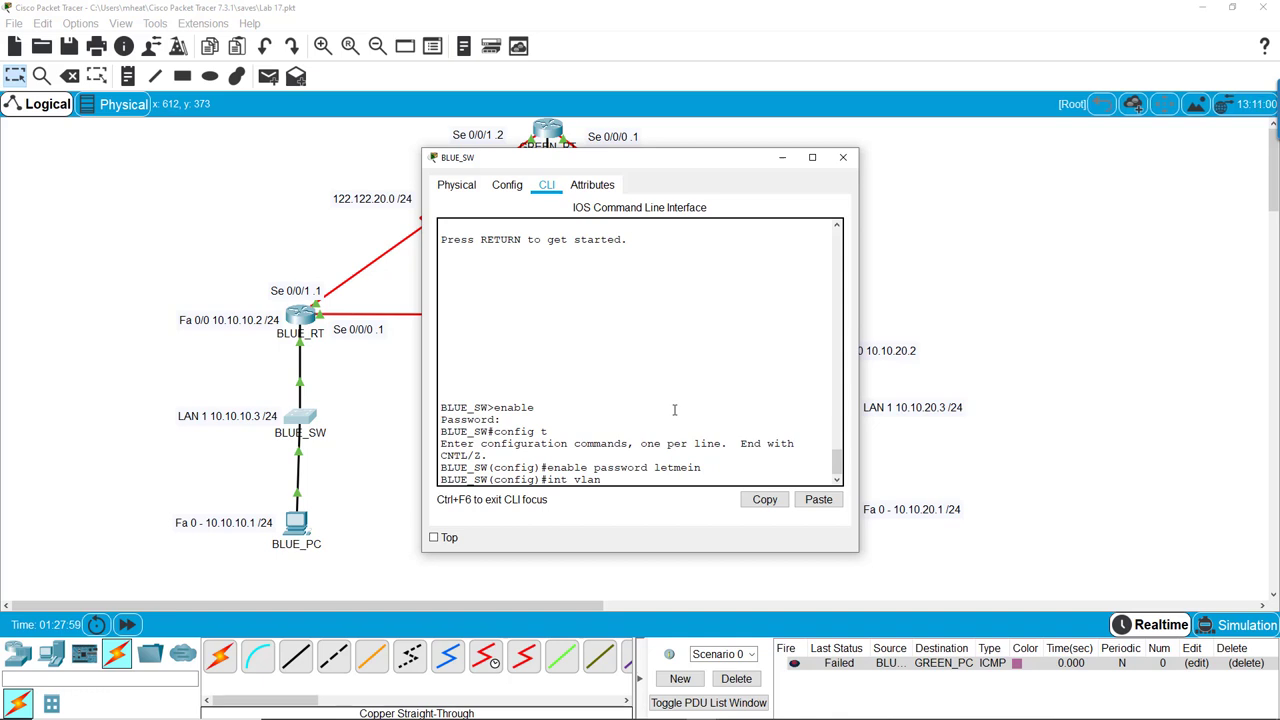
pyautogui.write(' 1')
pyautogui.press('Return')
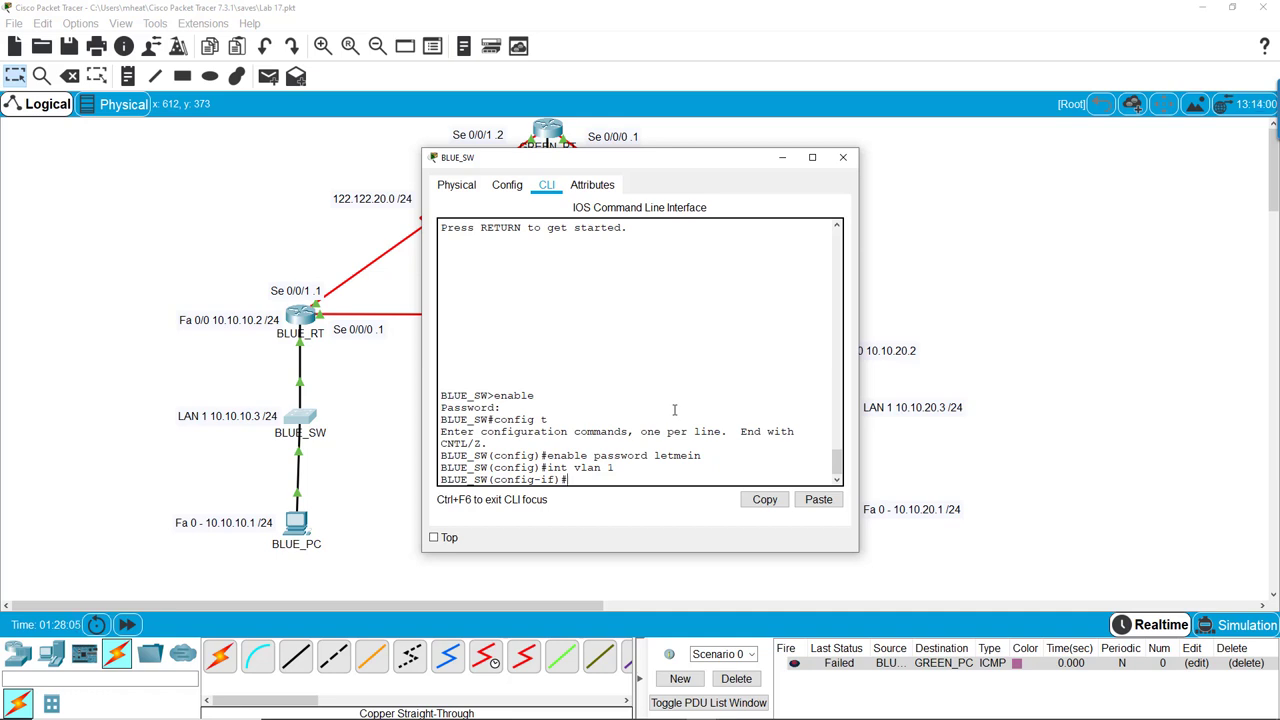
pyautogui.write('ip address')
pyautogui.write('10.10.10.3 255.255')
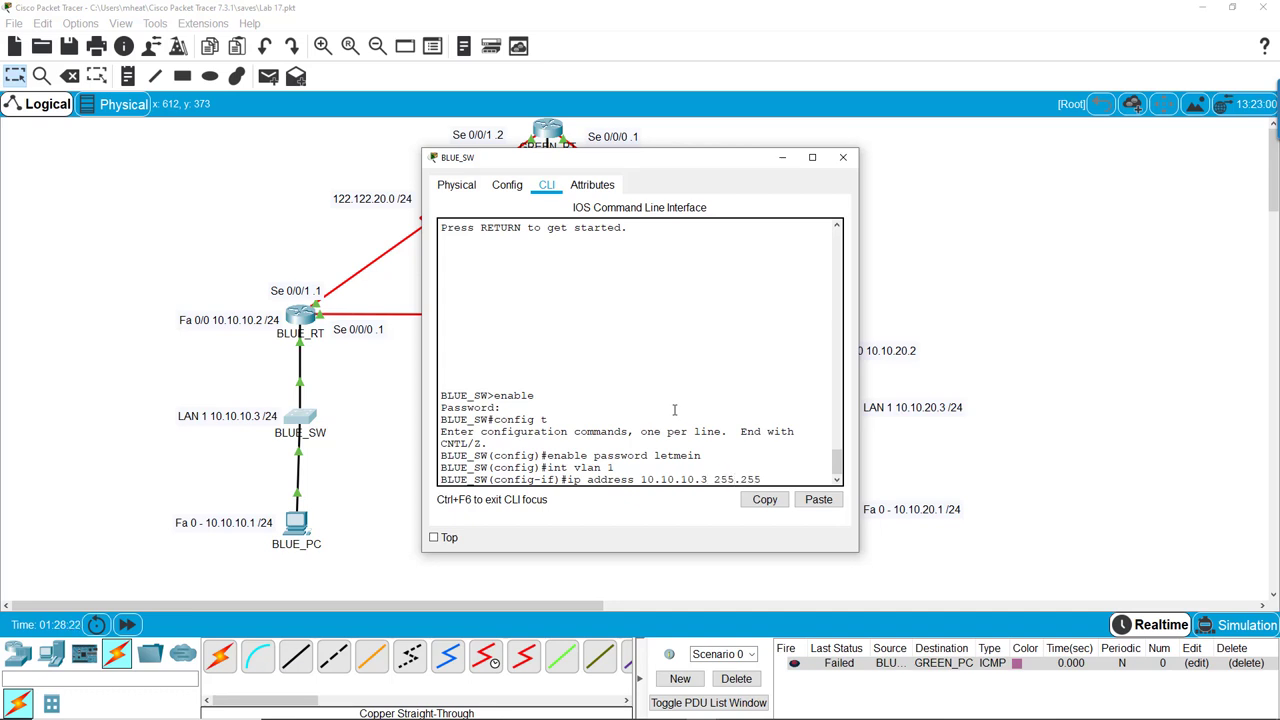
pyautogui.write('.255.0')
pyautogui.press('Return')
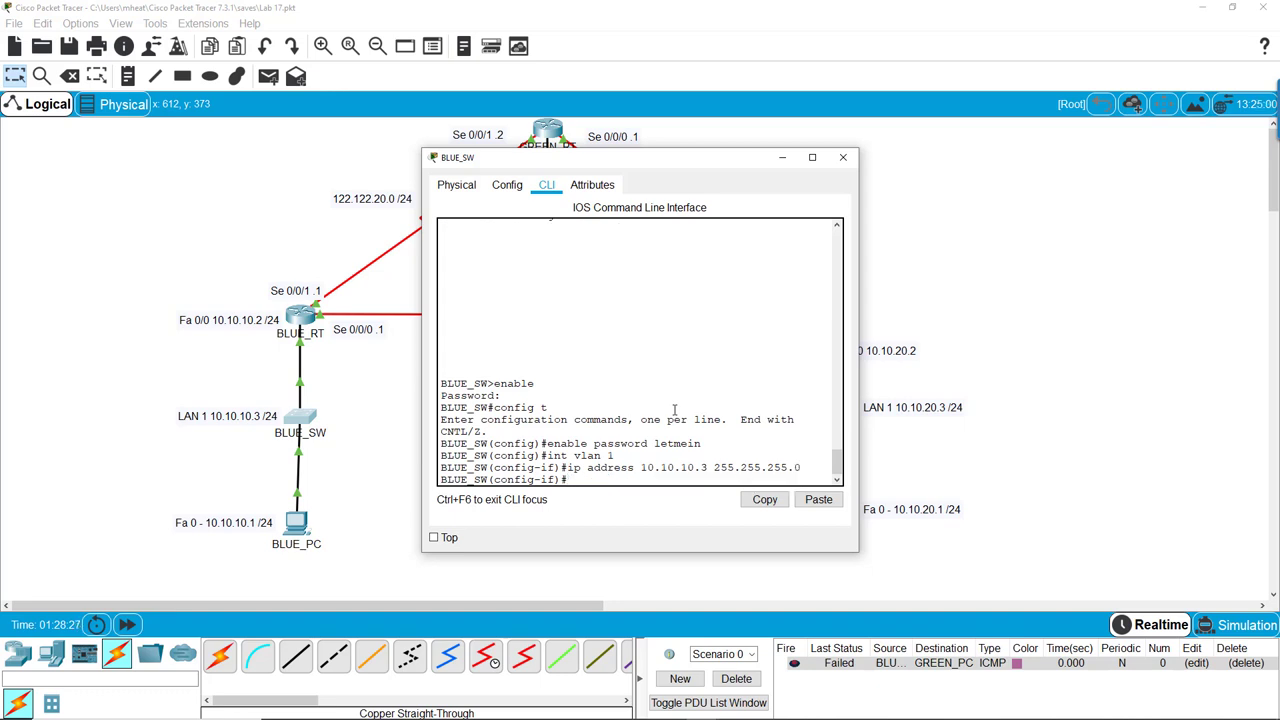
pyautogui.write('no shut')
pyautogui.press('Return')
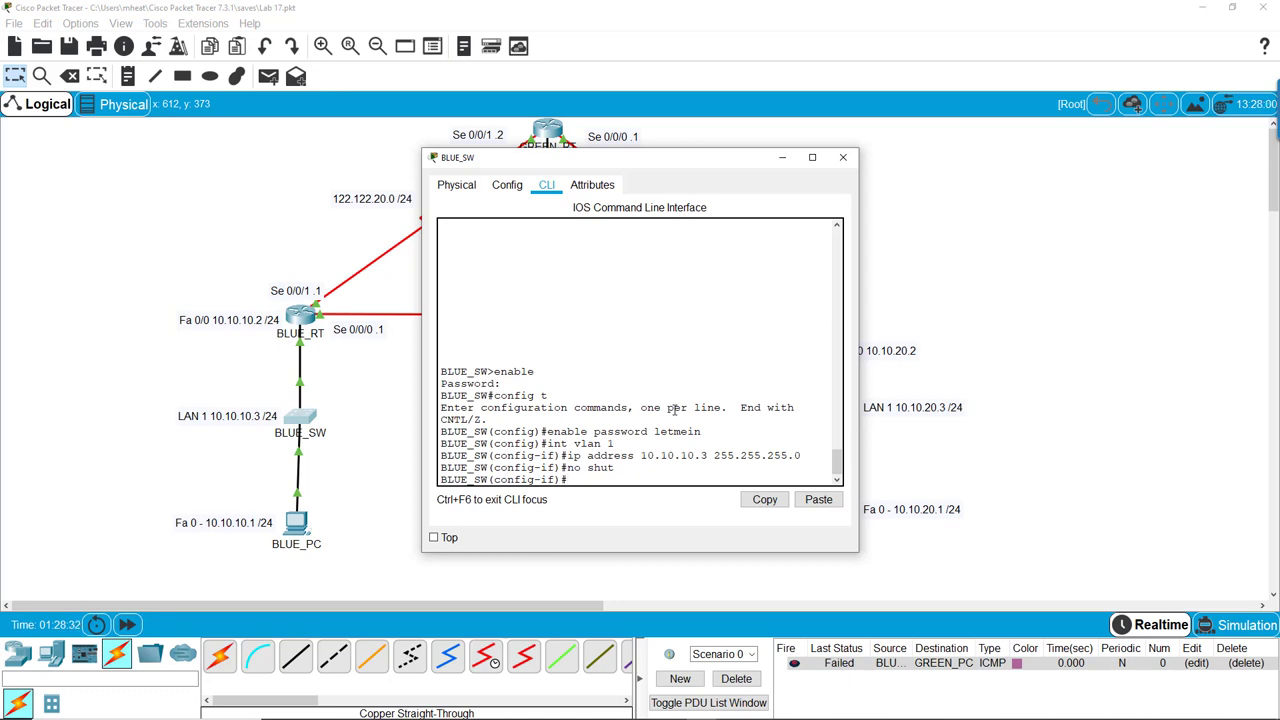
pyautogui.write('exit')
pyautogui.press('BackSpace')
pyautogui.press('BackSpace')
pyautogui.press('BackSpace')
pyautogui.press('BackSpace')
pyautogui.write('exit')
pyautogui.press('Return')
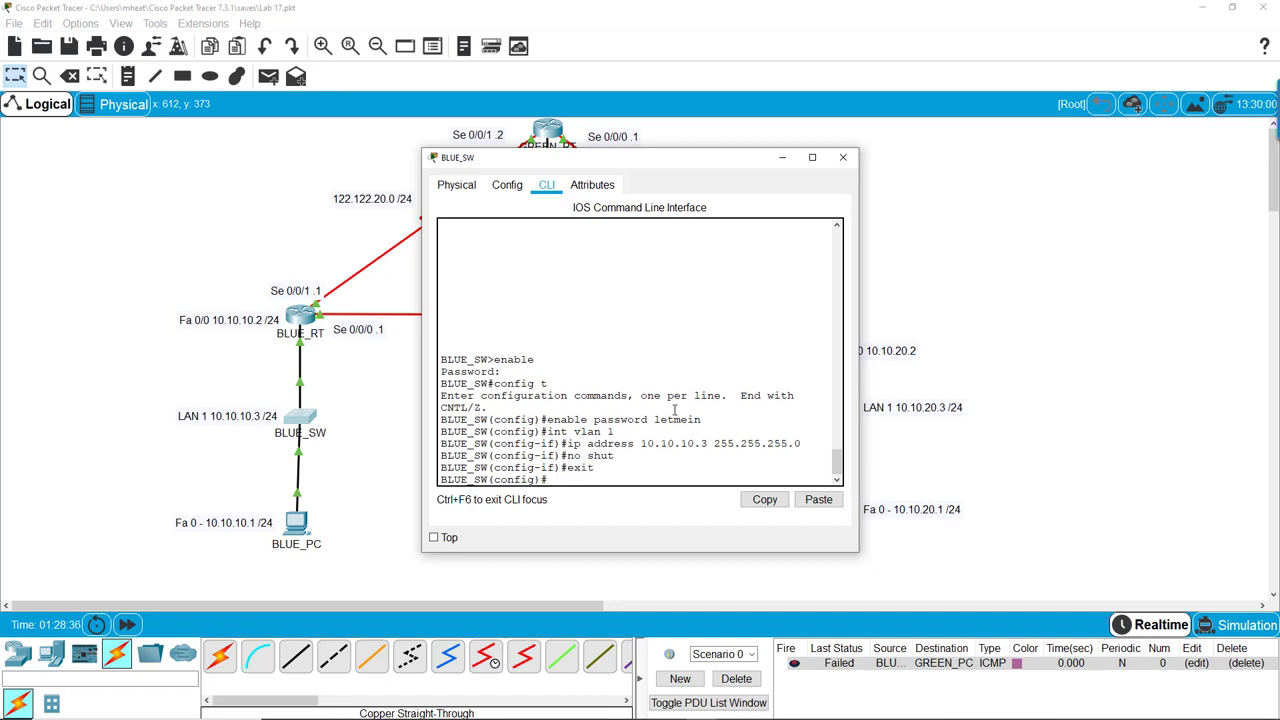
# Give BLUE_SW's line vty 0 15 a Telnet password with login enabled, then exit
pyautogui.press('Return')
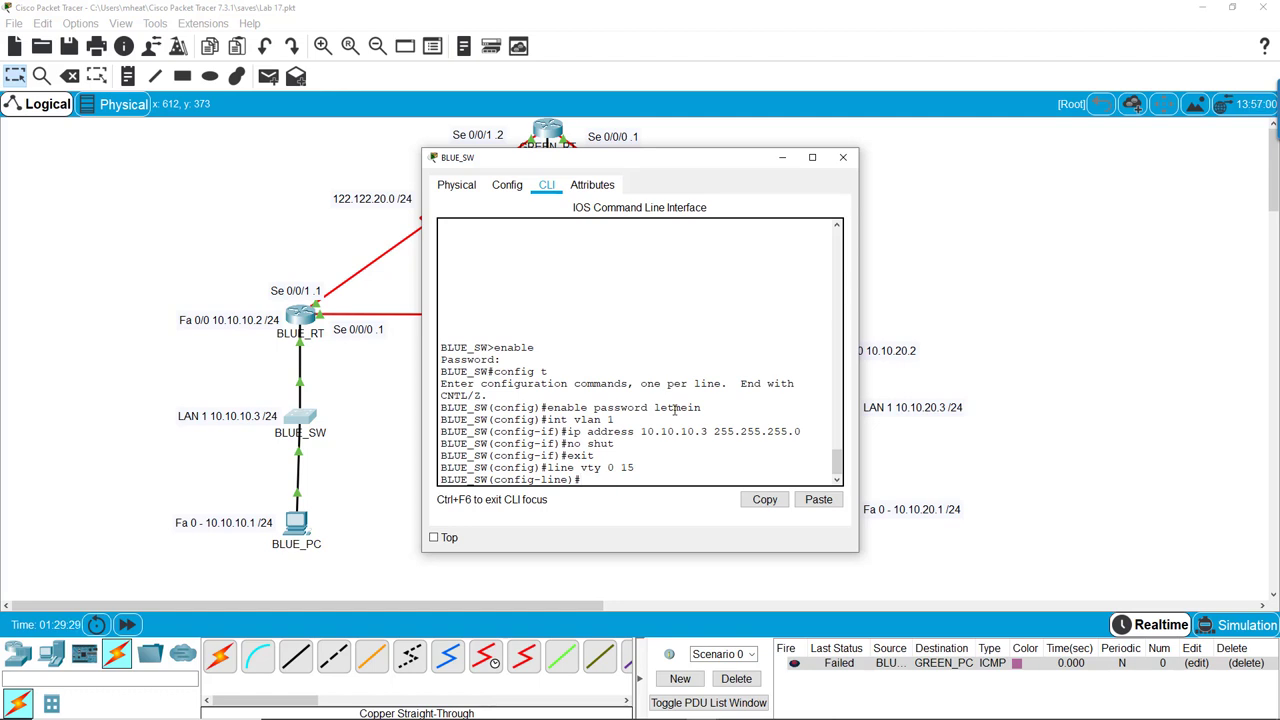
pyautogui.press('Return')
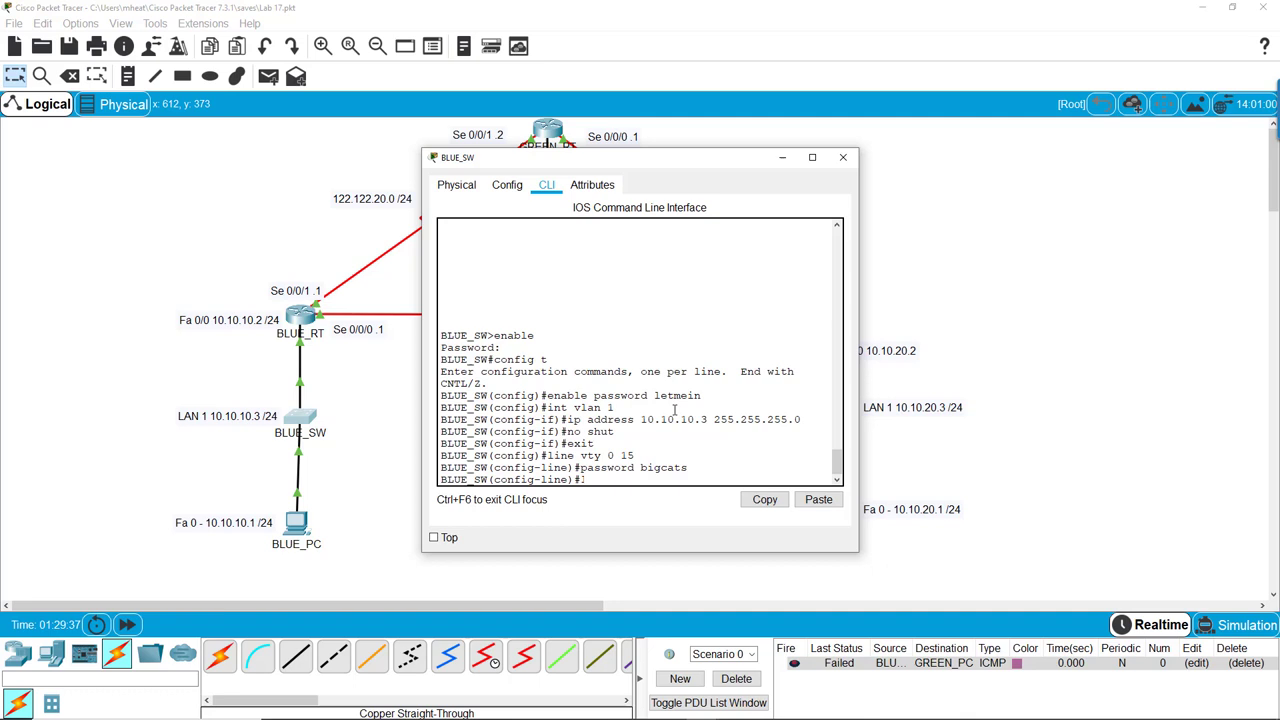
pyautogui.press('Return')
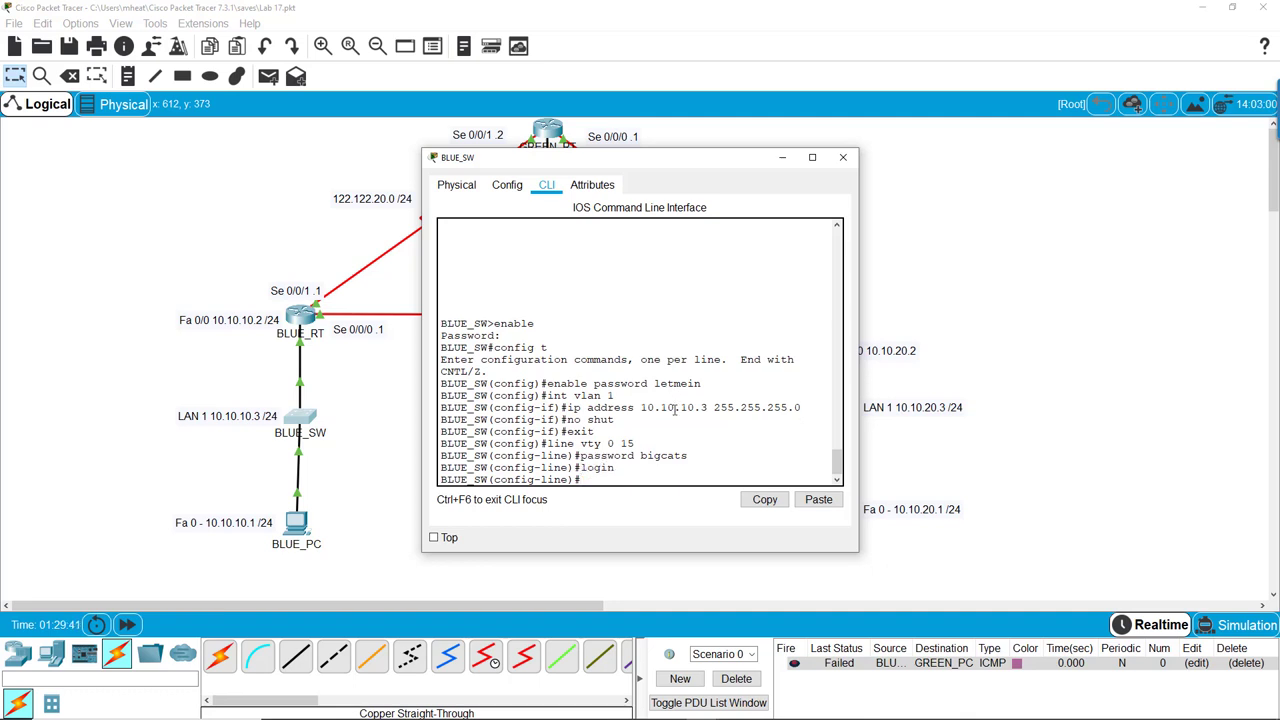
pyautogui.press('Return')
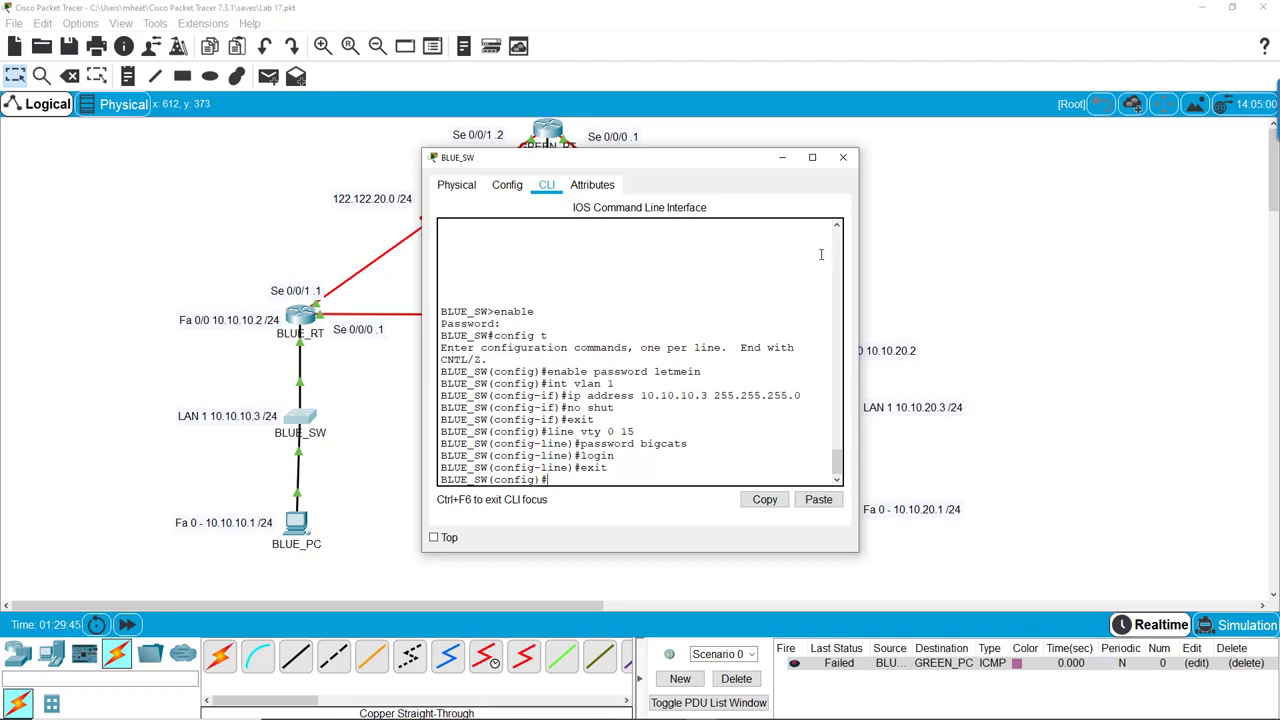
# Close BLUE_SW's window and open BLUE_PC's Command Prompt, moved right to reveal the topology
pyautogui.click(843, 160)
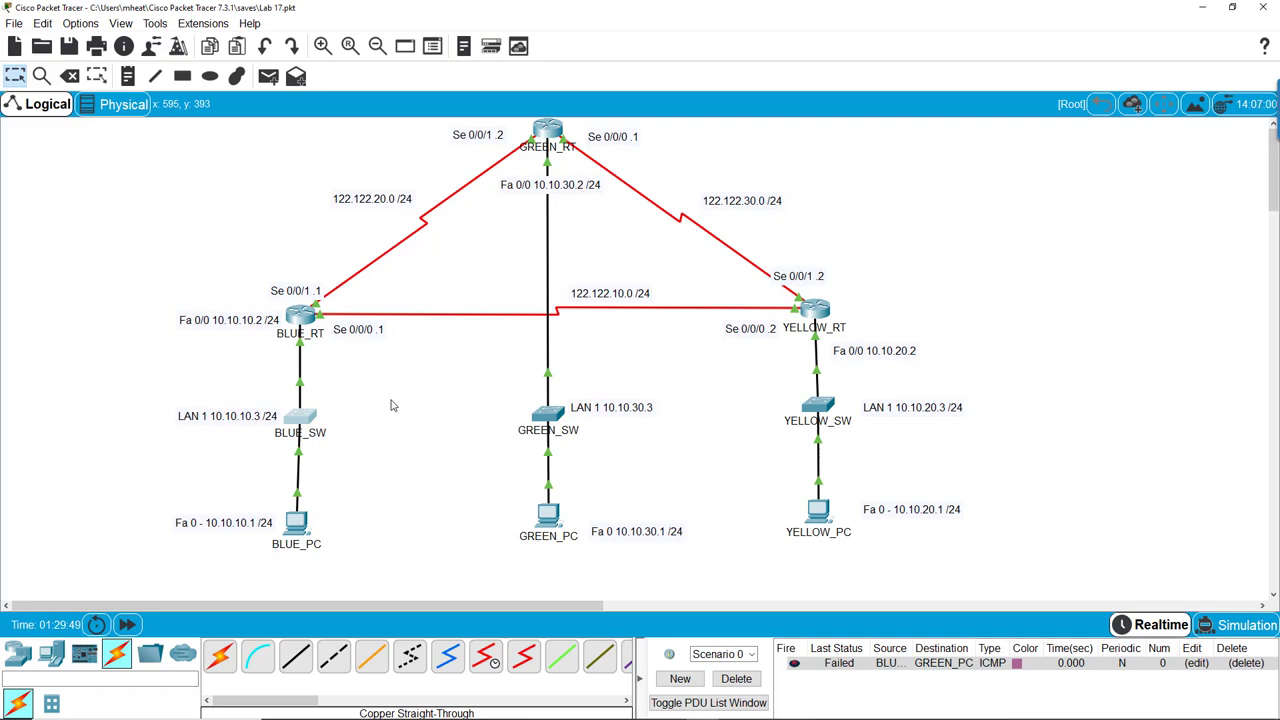
pyautogui.click(298, 525)
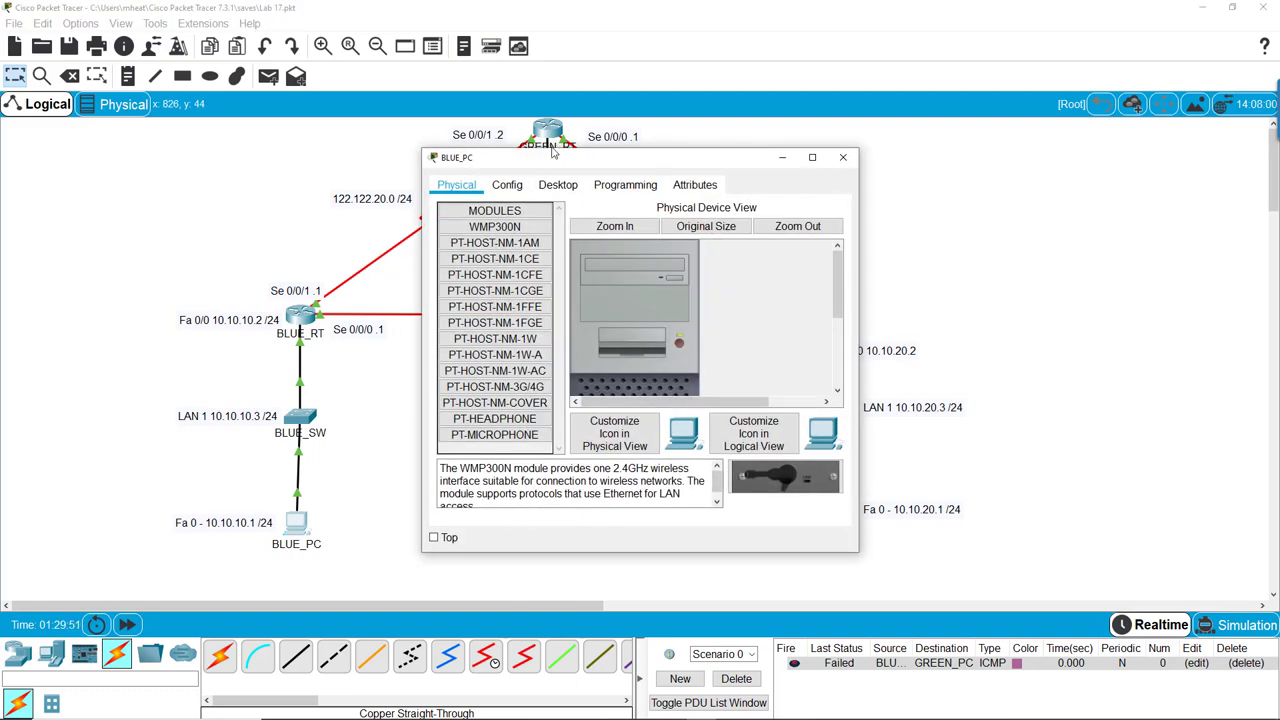
pyautogui.click(558, 186)
pyautogui.click(716, 246)
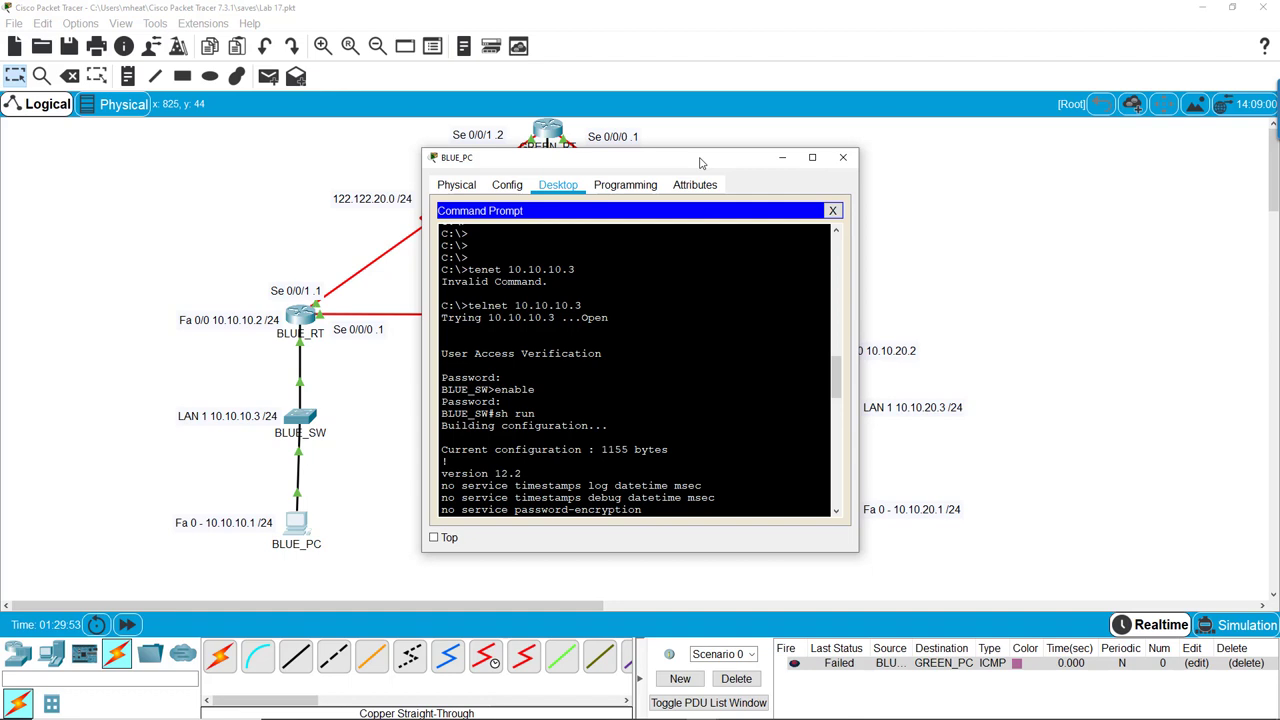
pyautogui.moveTo(703, 160); pyautogui.dragTo(905, 167)
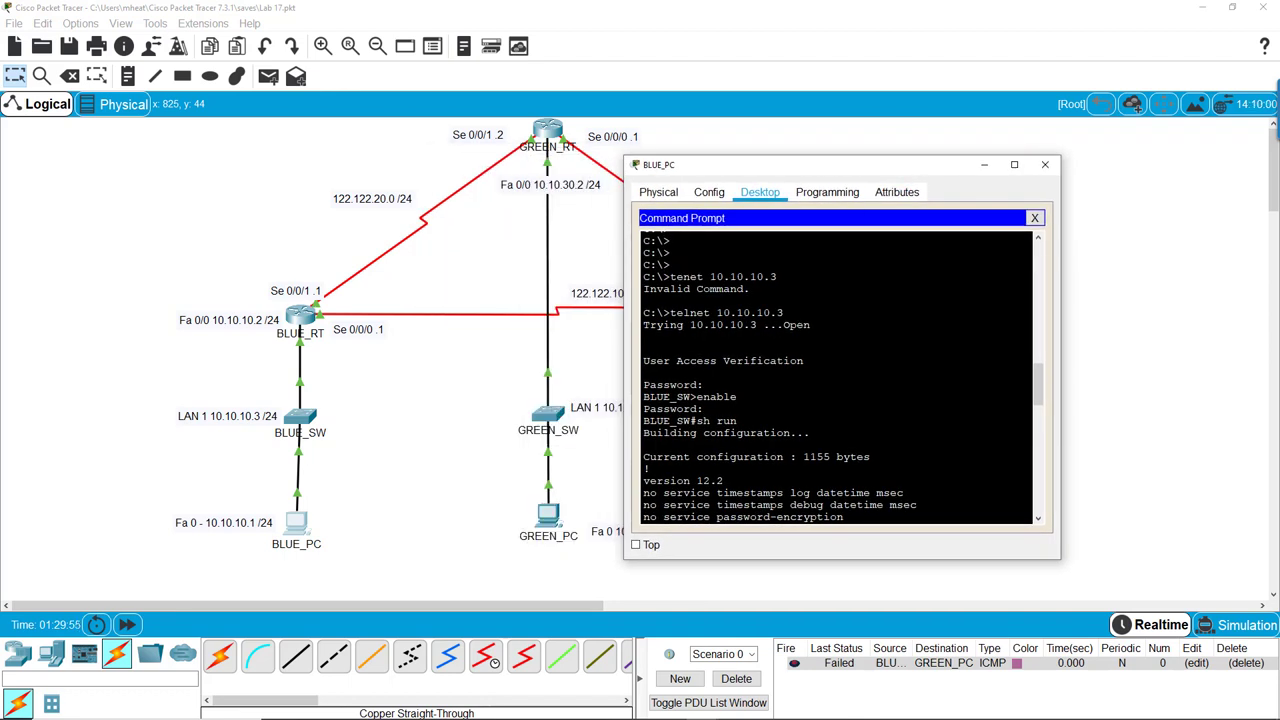
# Push old output off screen with a column of fresh empty C:\> prompts
pyautogui.press('Return')
pyautogui.press('Return')
pyautogui.press('Return')
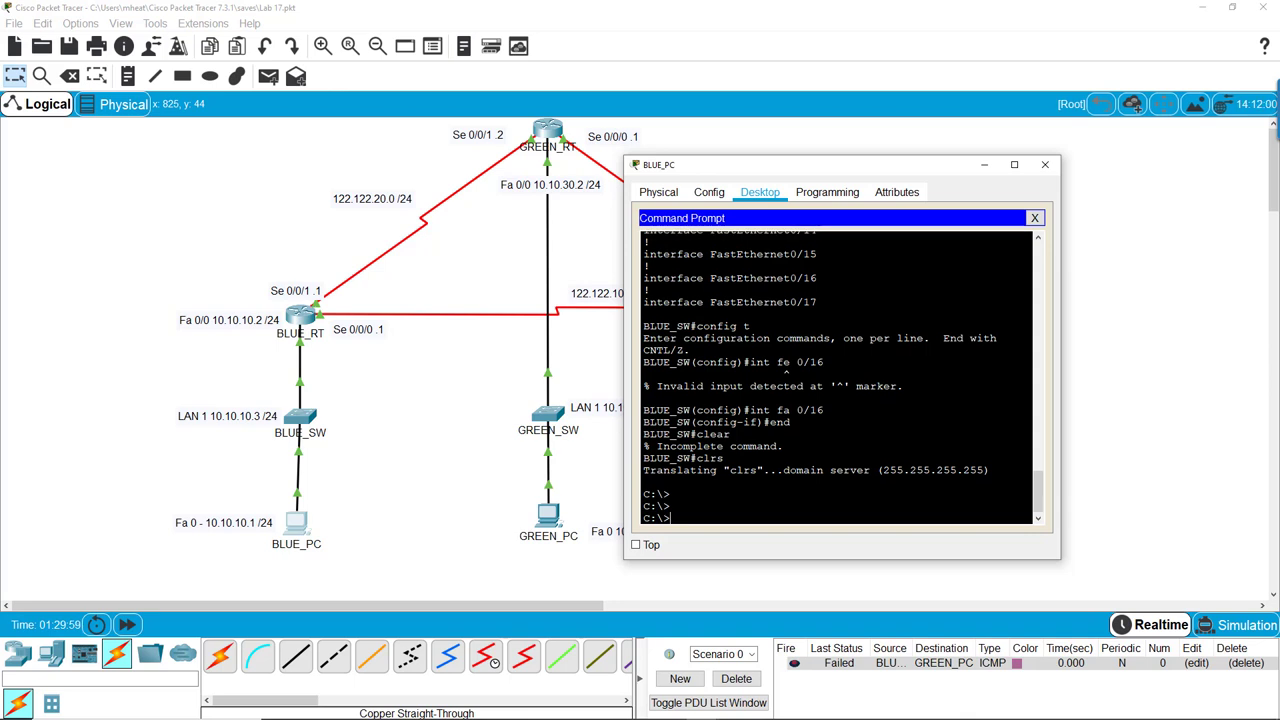
pyautogui.press('Return')
pyautogui.press('Return')
pyautogui.press('Return')
pyautogui.press('Return')
pyautogui.press('Return')
pyautogui.press('Return')
pyautogui.press('Return')
pyautogui.press('Return')
pyautogui.press('Return')
pyautogui.press('Return')
pyautogui.press('Return')
pyautogui.press('Return')
pyautogui.press('Return')
pyautogui.press('Return')
pyautogui.press('Return')
pyautogui.press('Return')
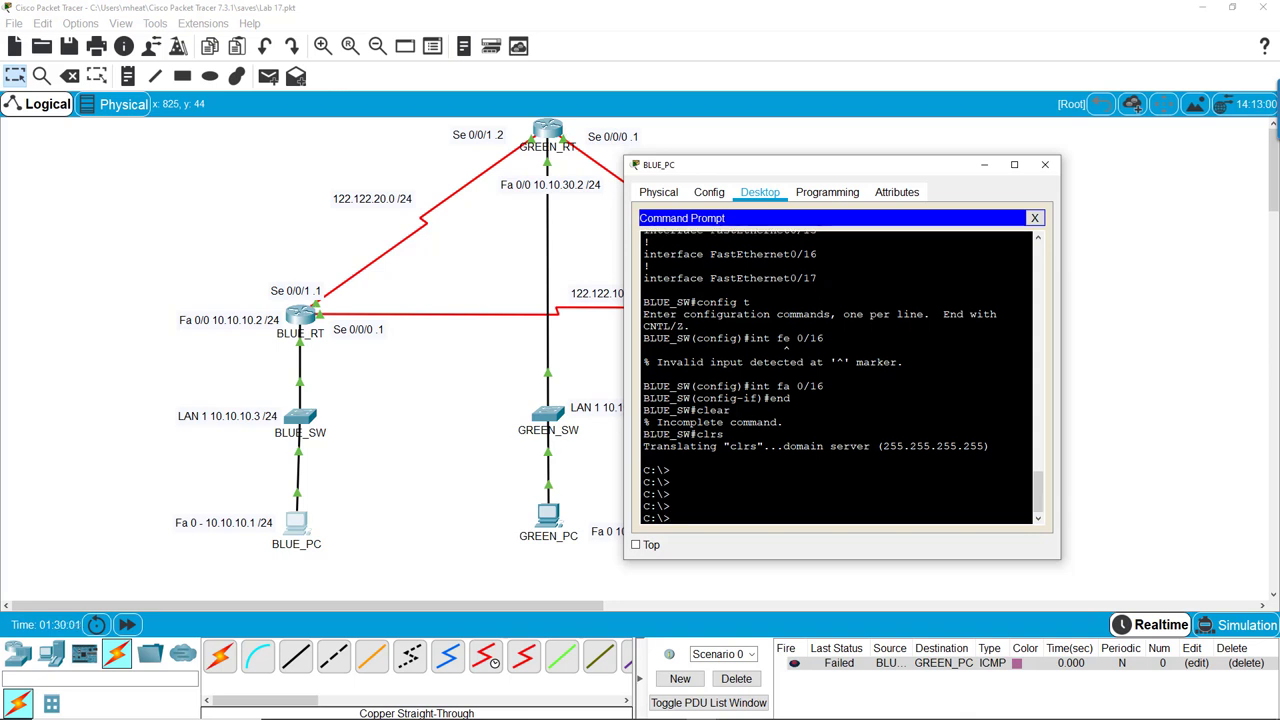
pyautogui.press('Return')
pyautogui.press('Return')
pyautogui.press('Return')
pyautogui.press('Return')
pyautogui.press('Return')
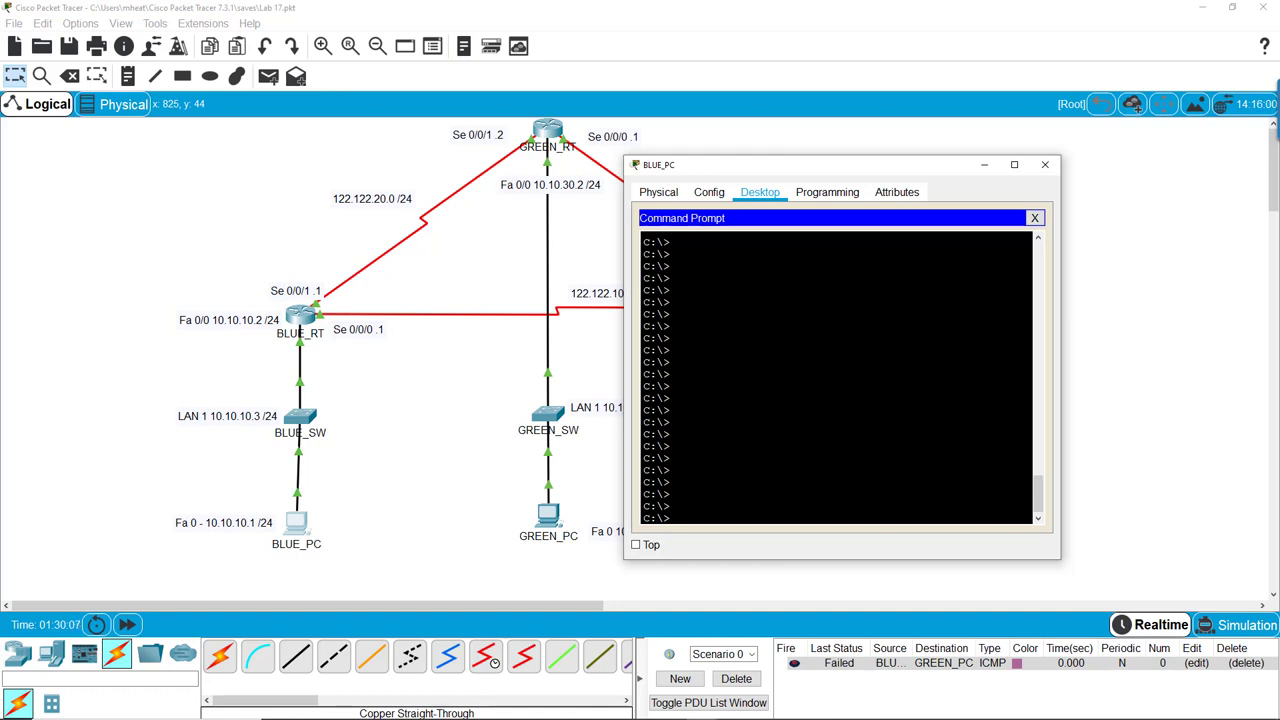
# Telnet from BLUE_PC to BLUE_SW at 10.10.10.3 and log in with the vty password
pyautogui.write('telent 10.10.10.')
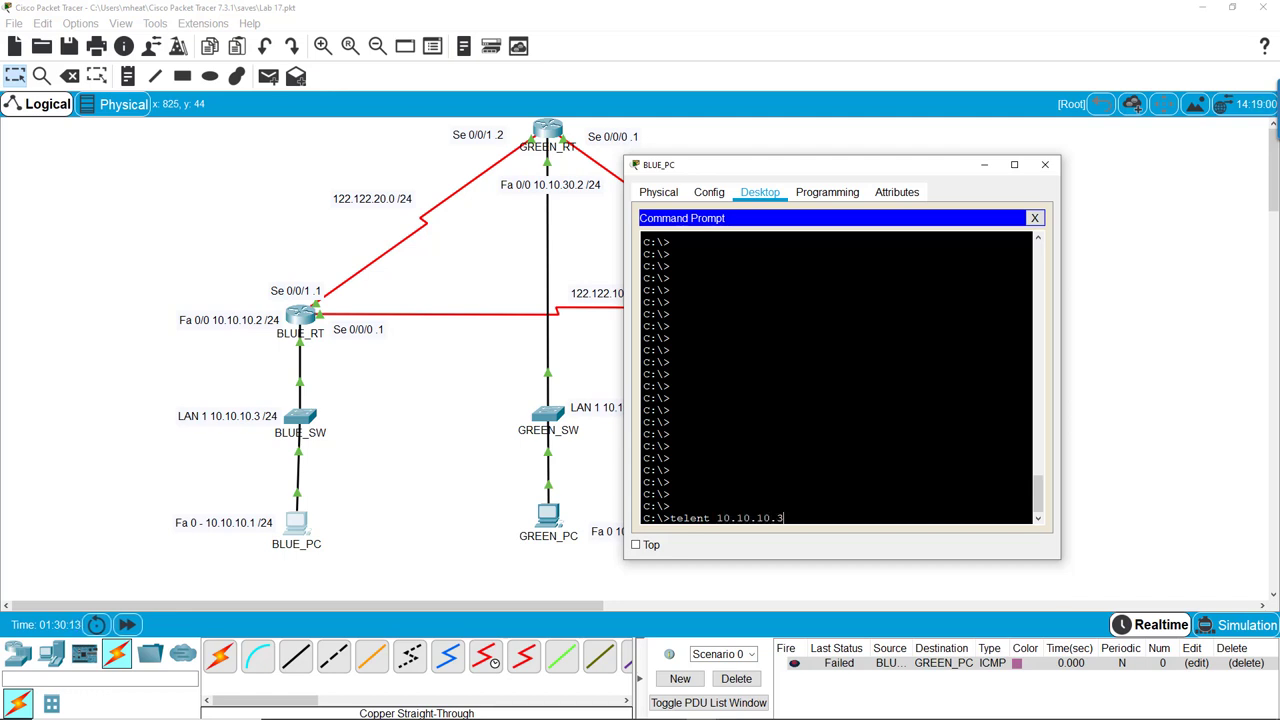
pyautogui.write('3')
pyautogui.press('Return')
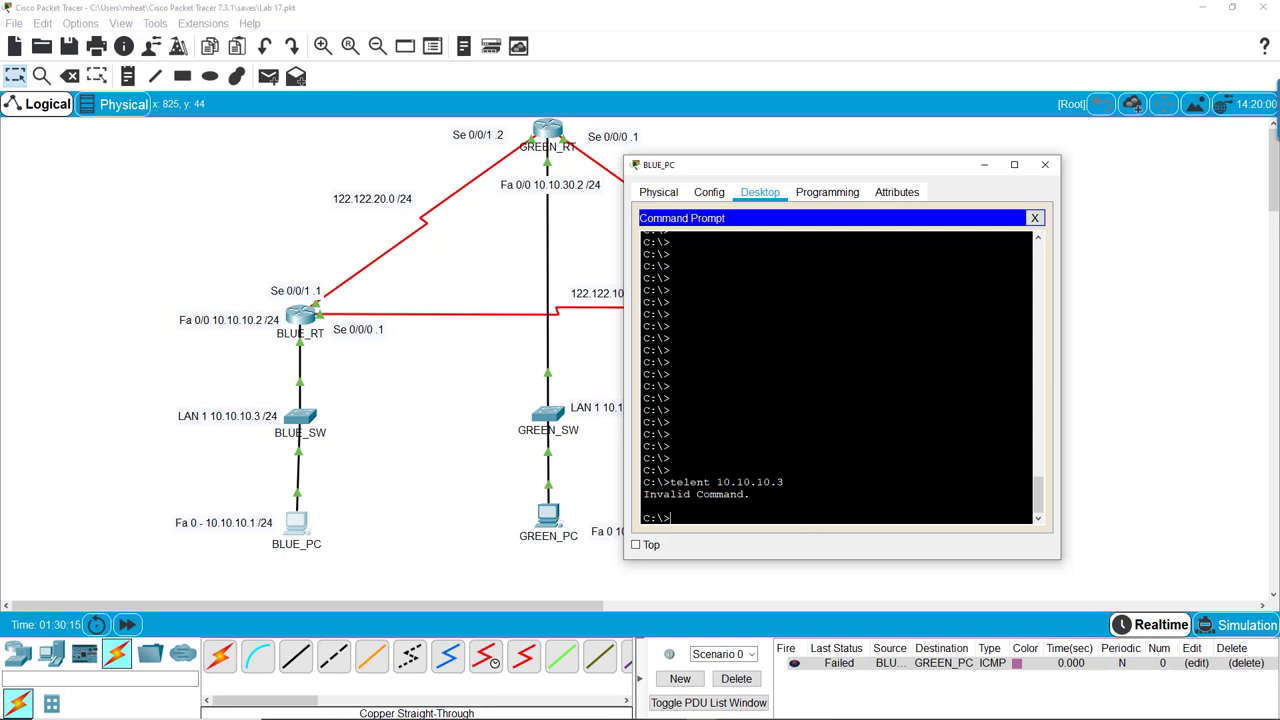
pyautogui.write('telnet 10.10.10.3')
pyautogui.press('Return')
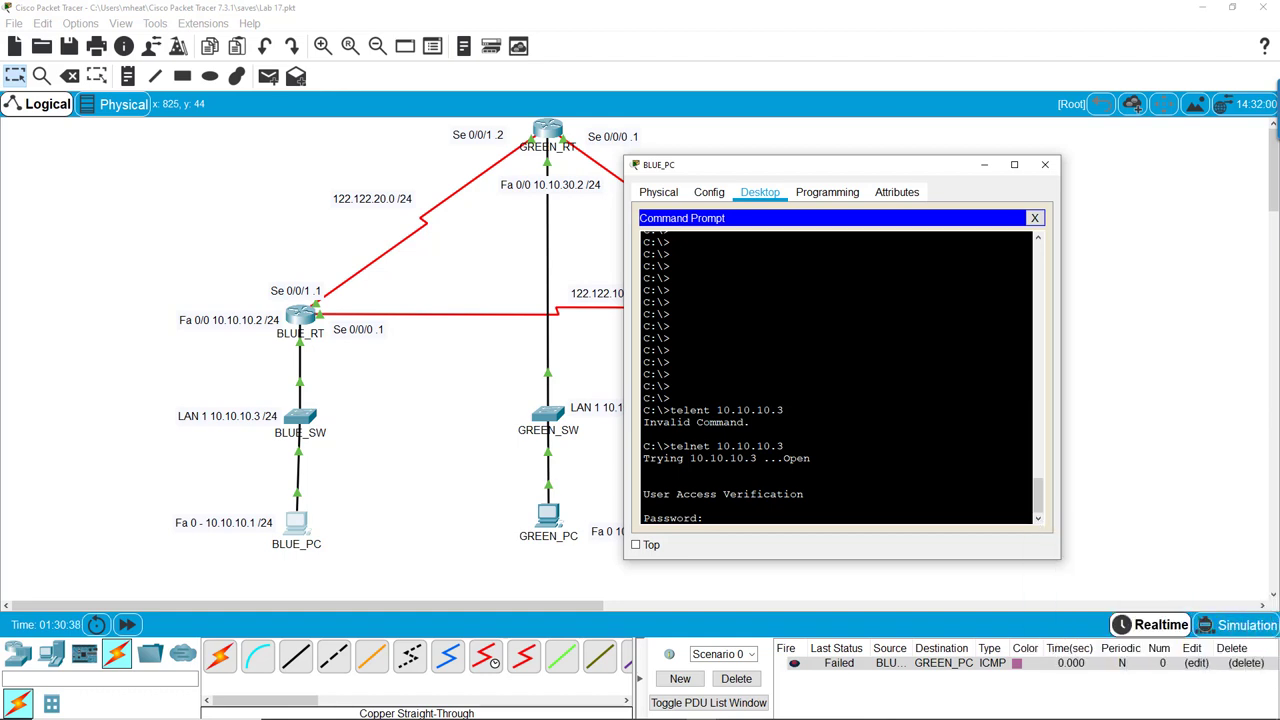
pyautogui.press('Return')
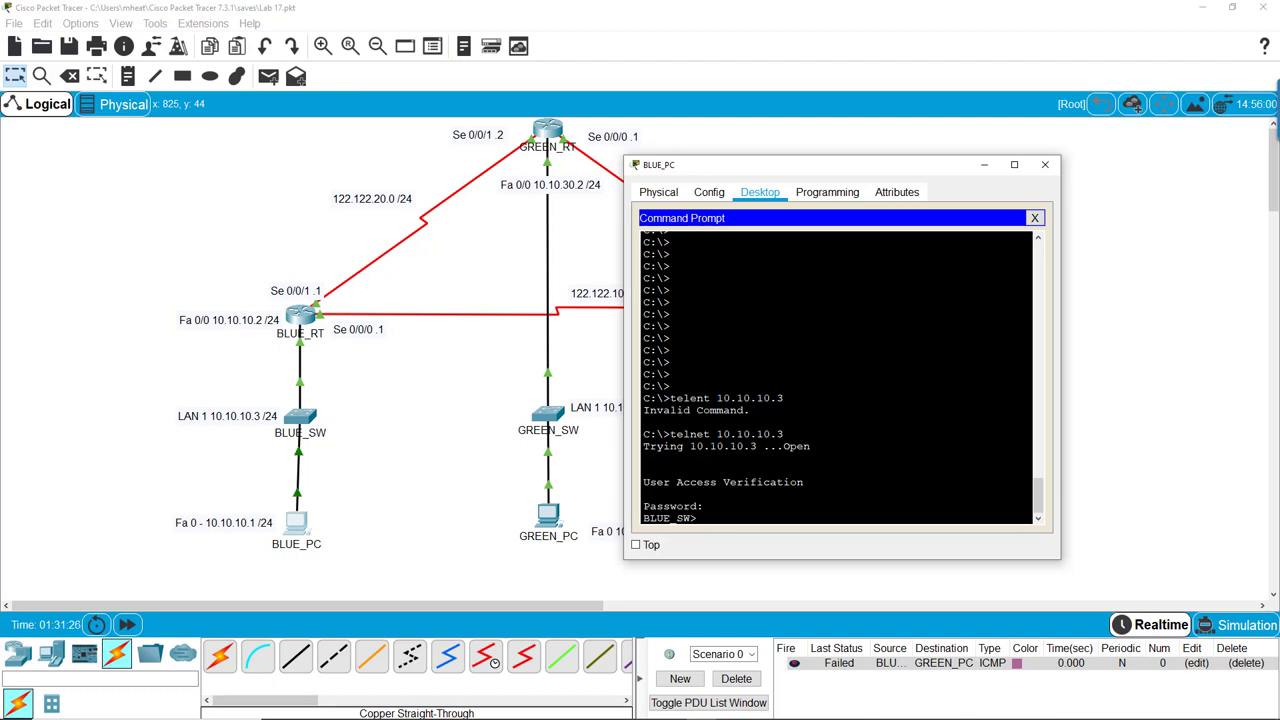
# Reach BLUE_SW's global configuration remotely via enable and config t, then close BLUE_PC's window
pyautogui.write('enable')
pyautogui.press('Return')
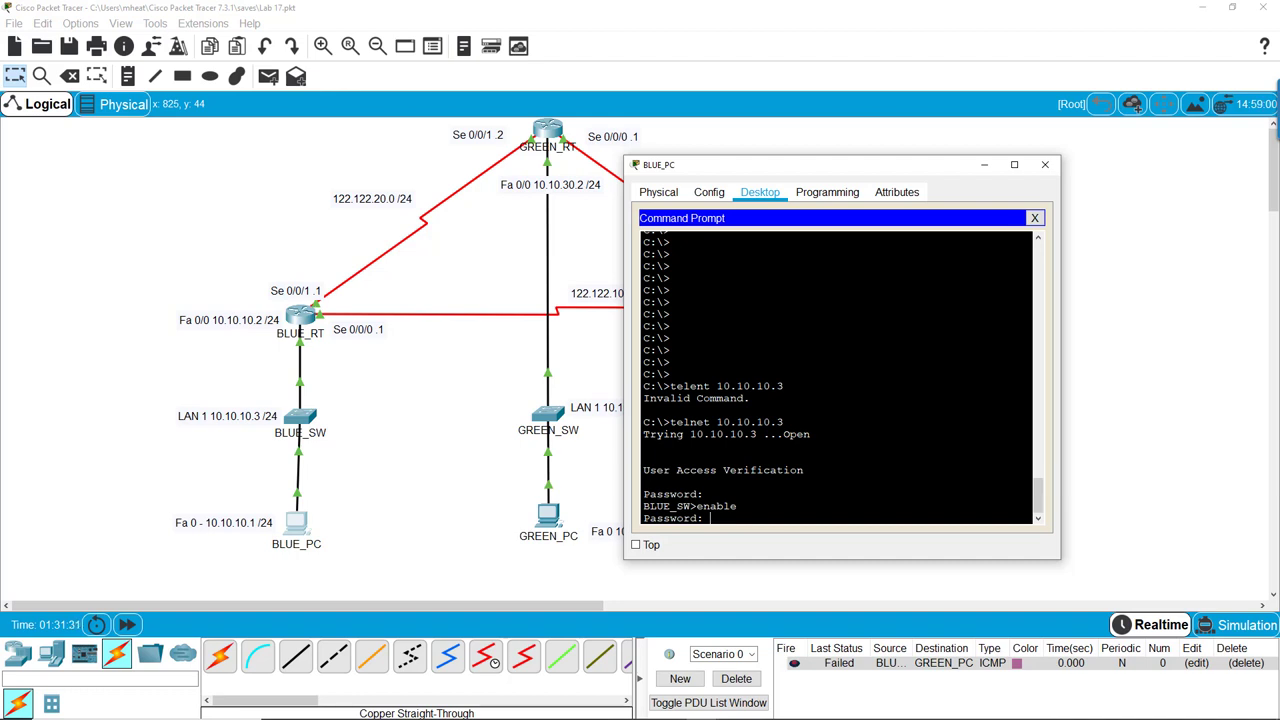
pyautogui.press('Return')
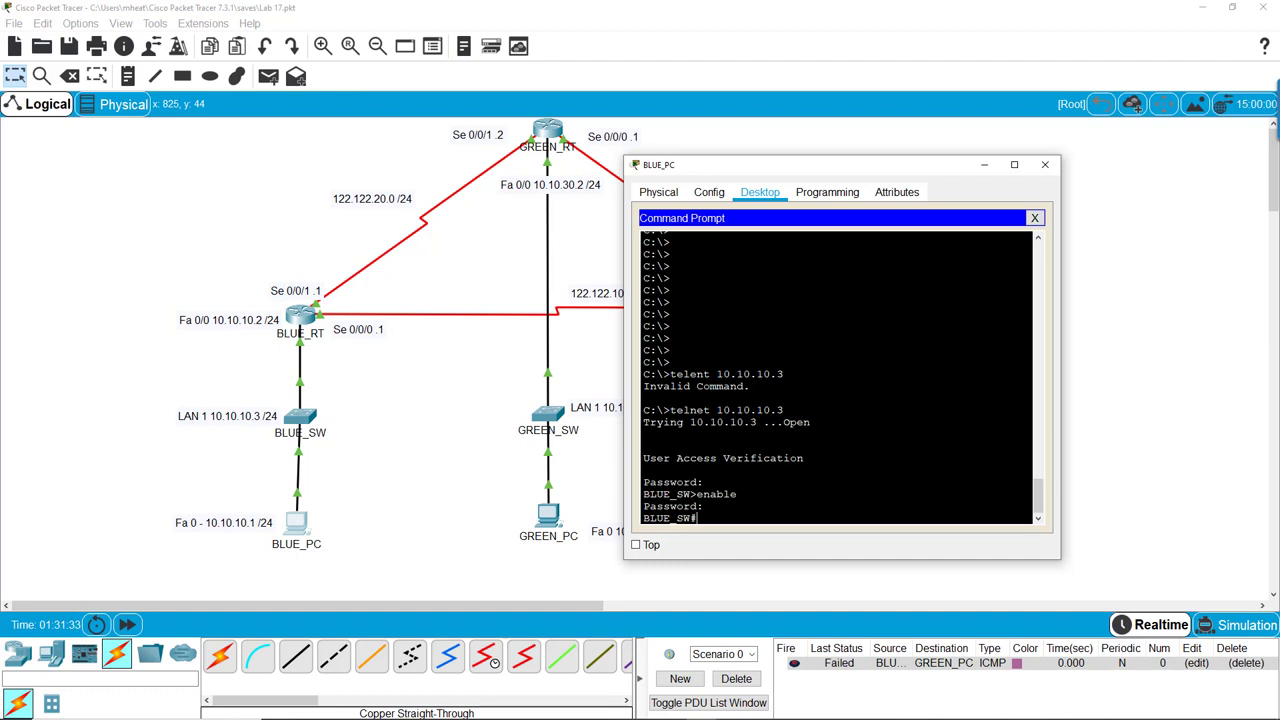
pyautogui.write('config t')
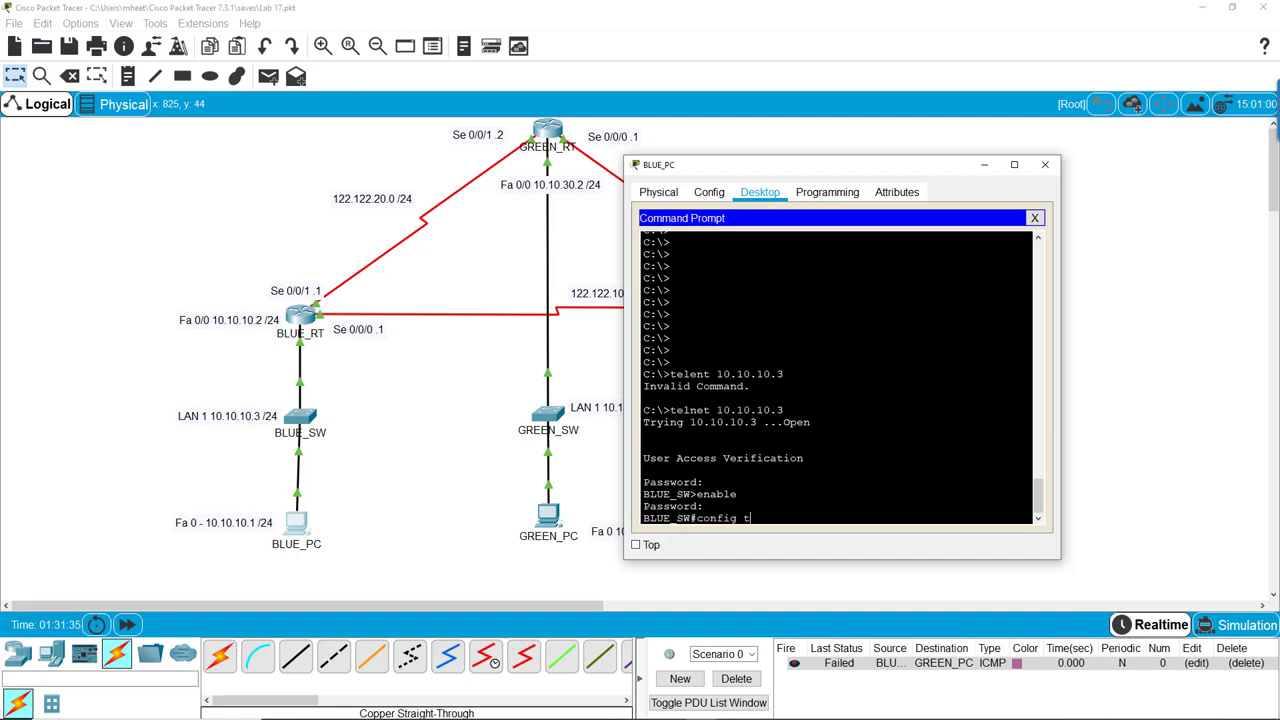
pyautogui.press('Return')
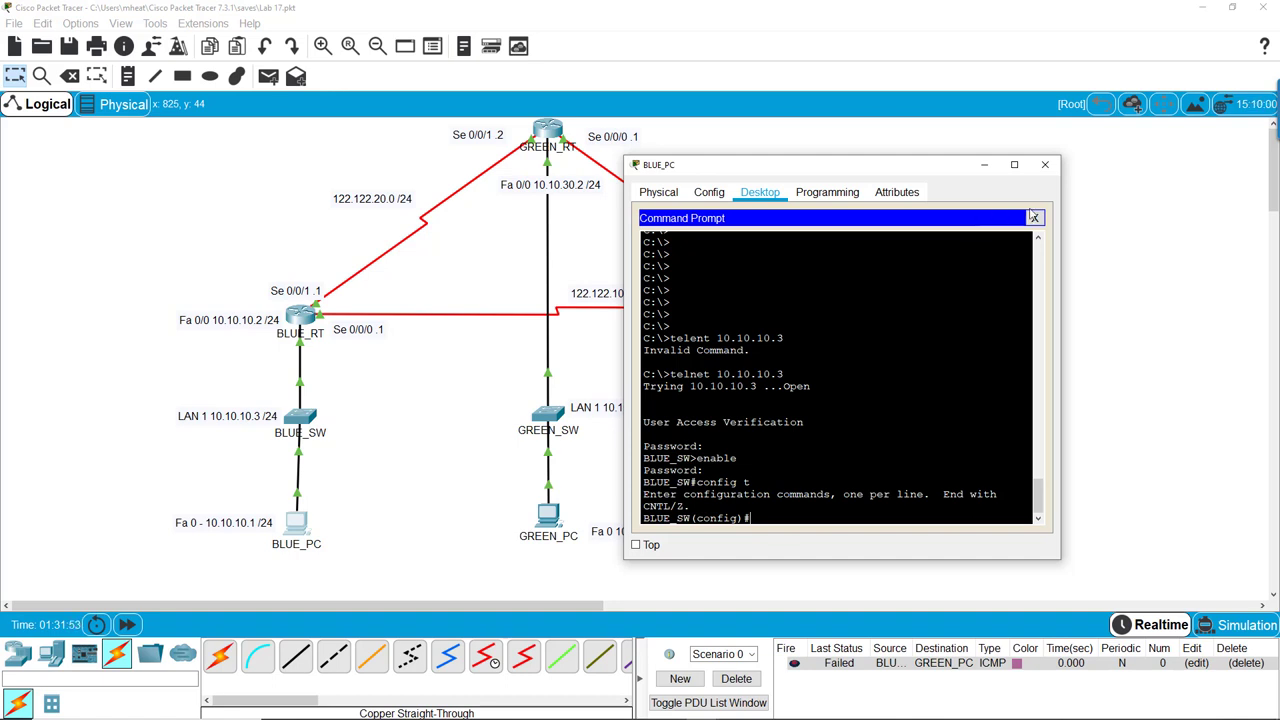
pyautogui.click(1045, 164)
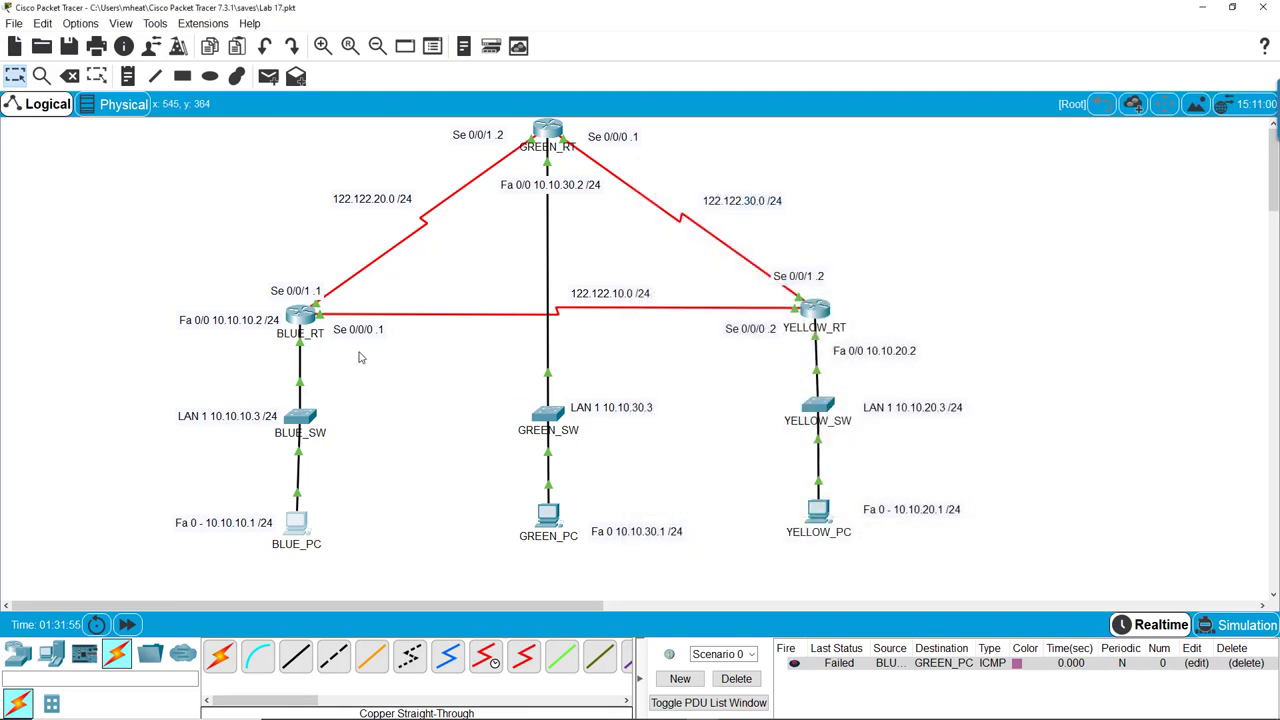
# Open BLUE_RT's CLI, enter privileged mode, and go to global configuration with config t
pyautogui.click(308, 318)
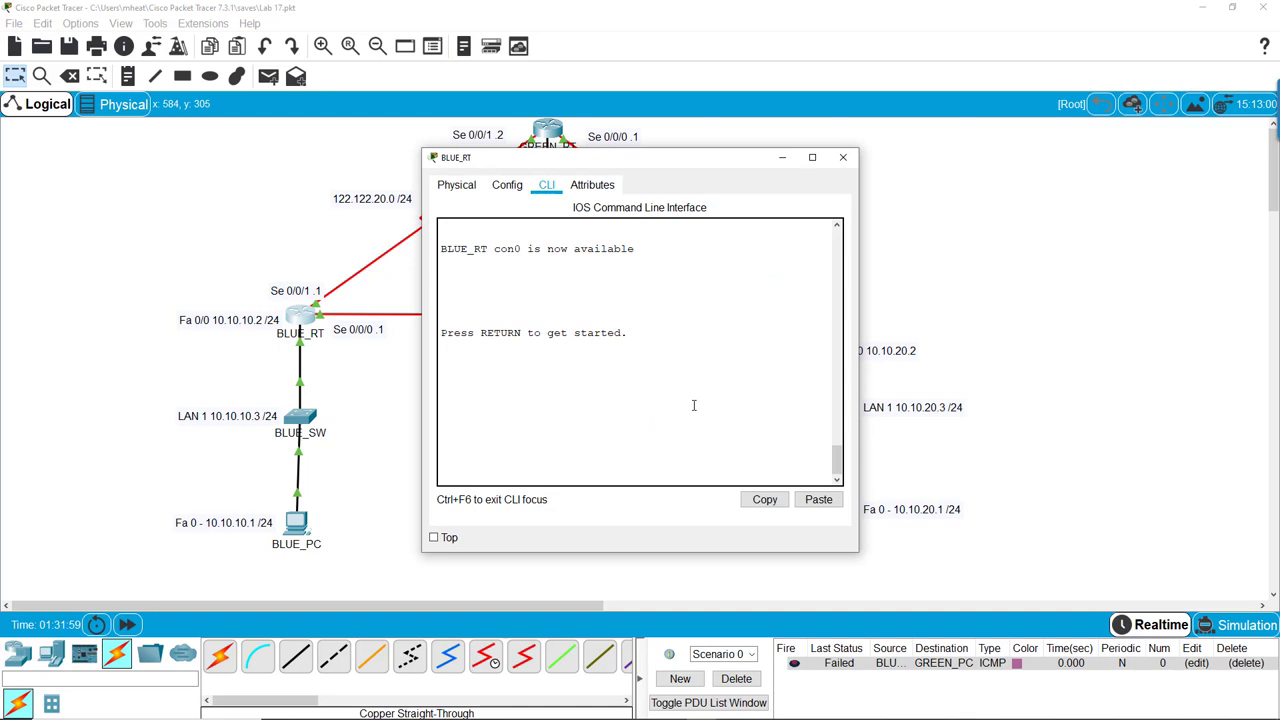
pyautogui.press('Return')
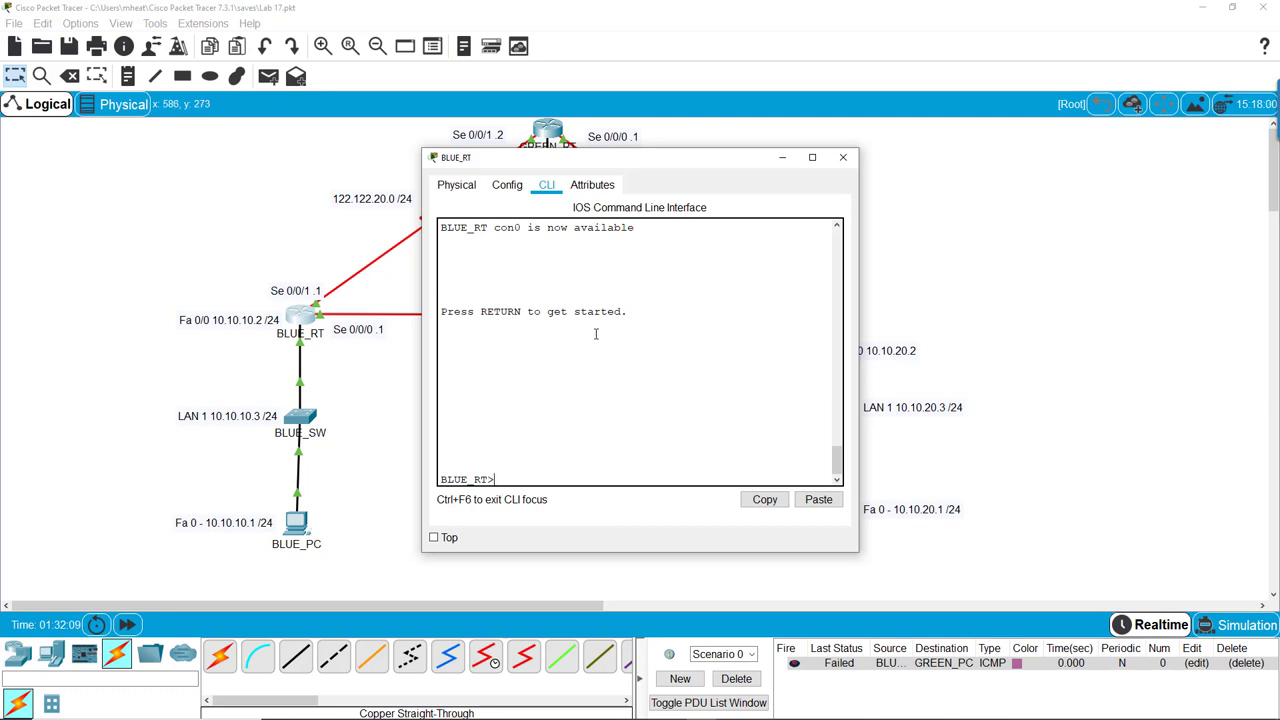
pyautogui.write('enable')
pyautogui.press('Return')
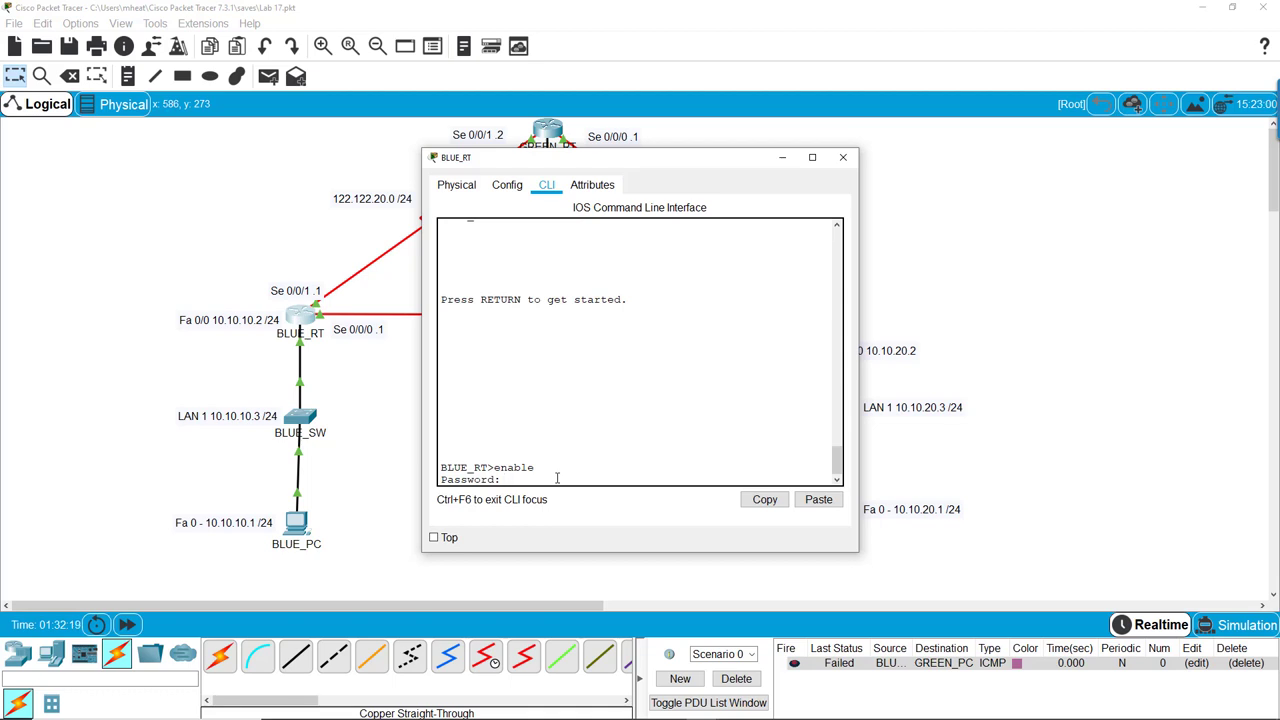
pyautogui.press('Return')
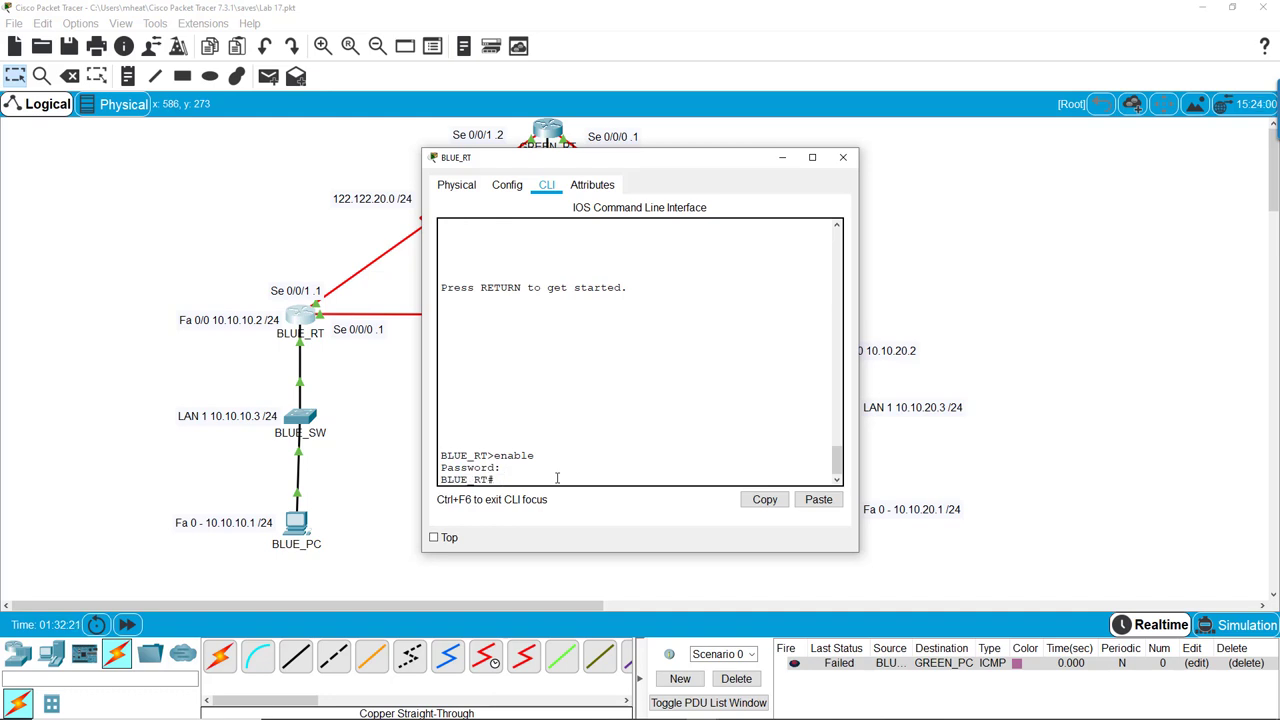
pyautogui.write('configt')
pyautogui.press('BackSpace')
pyautogui.press('Return')
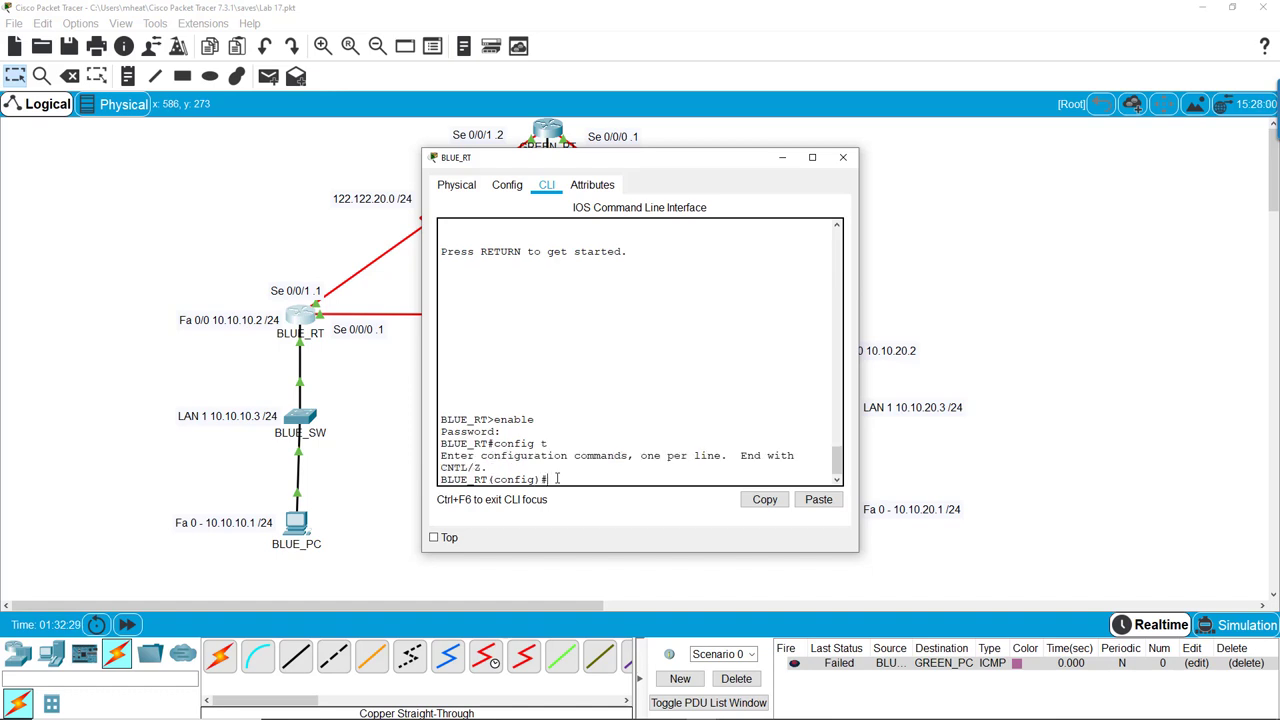
# Set BLUE_RT's enable password and exit back to the privileged prompt
pyautogui.write('enable password knockknock')
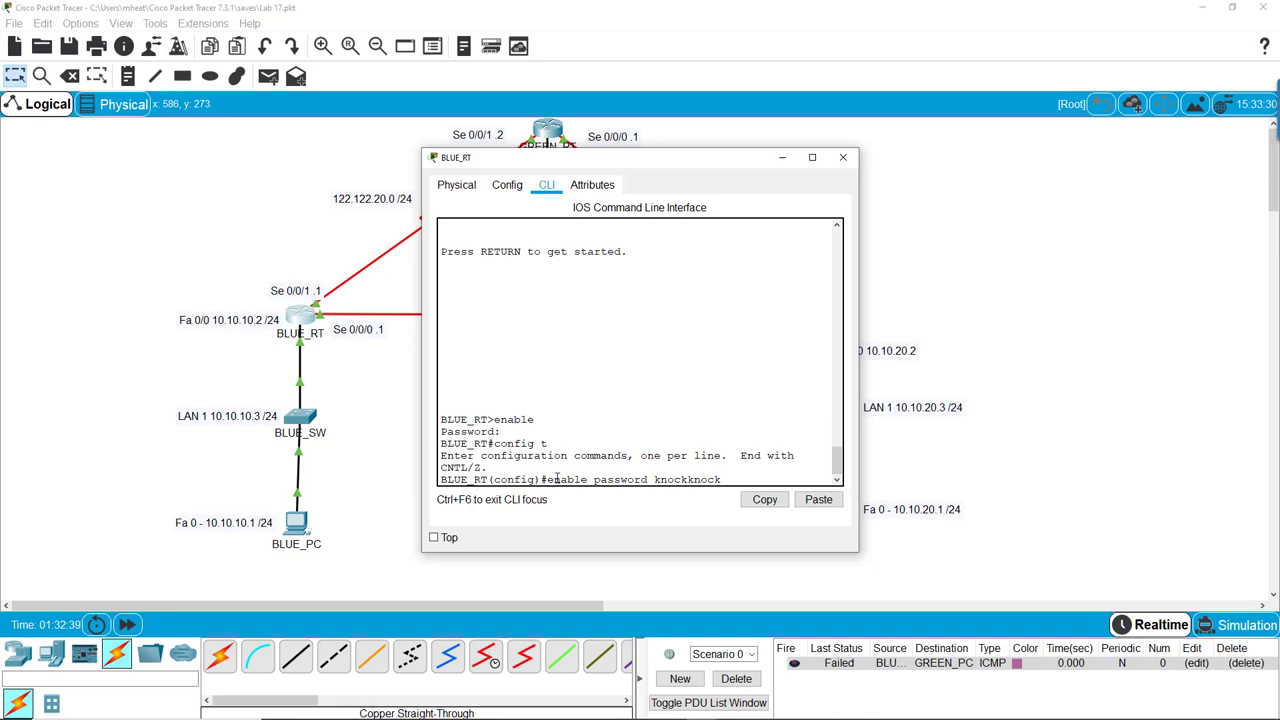
pyautogui.press('Return')
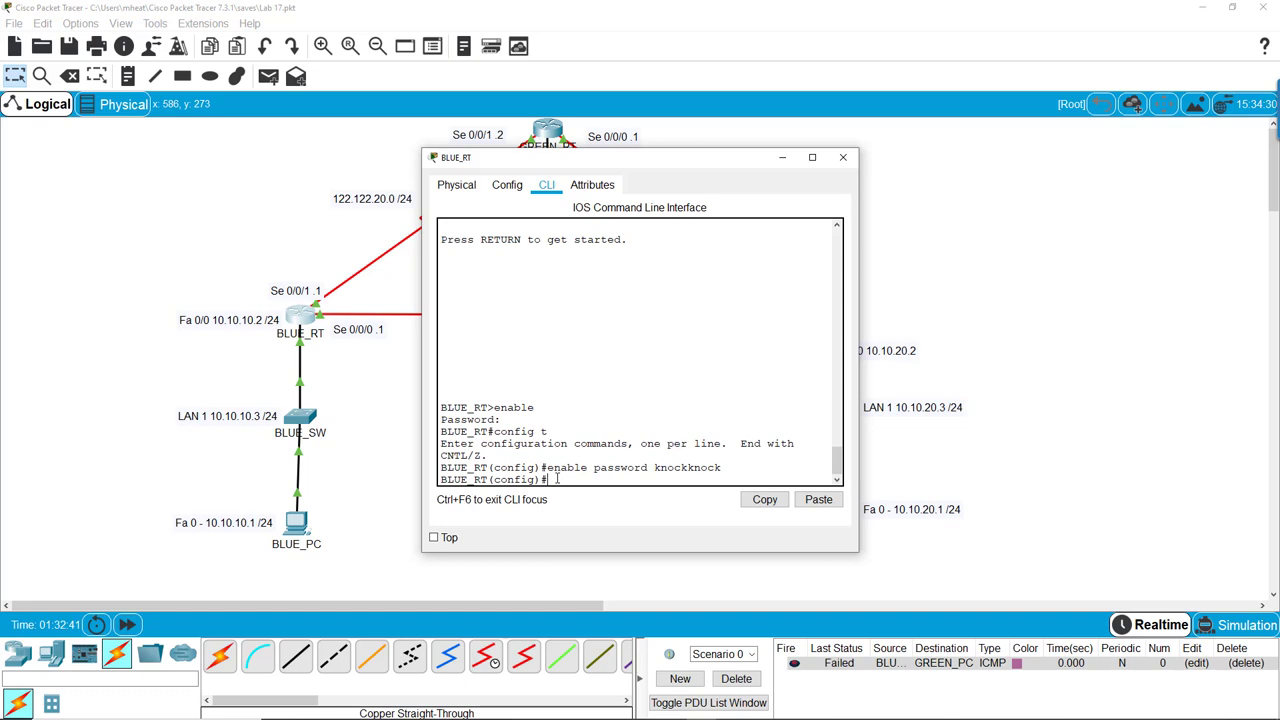
pyautogui.write('exit')
pyautogui.press('Return')
pyautogui.press('Return')
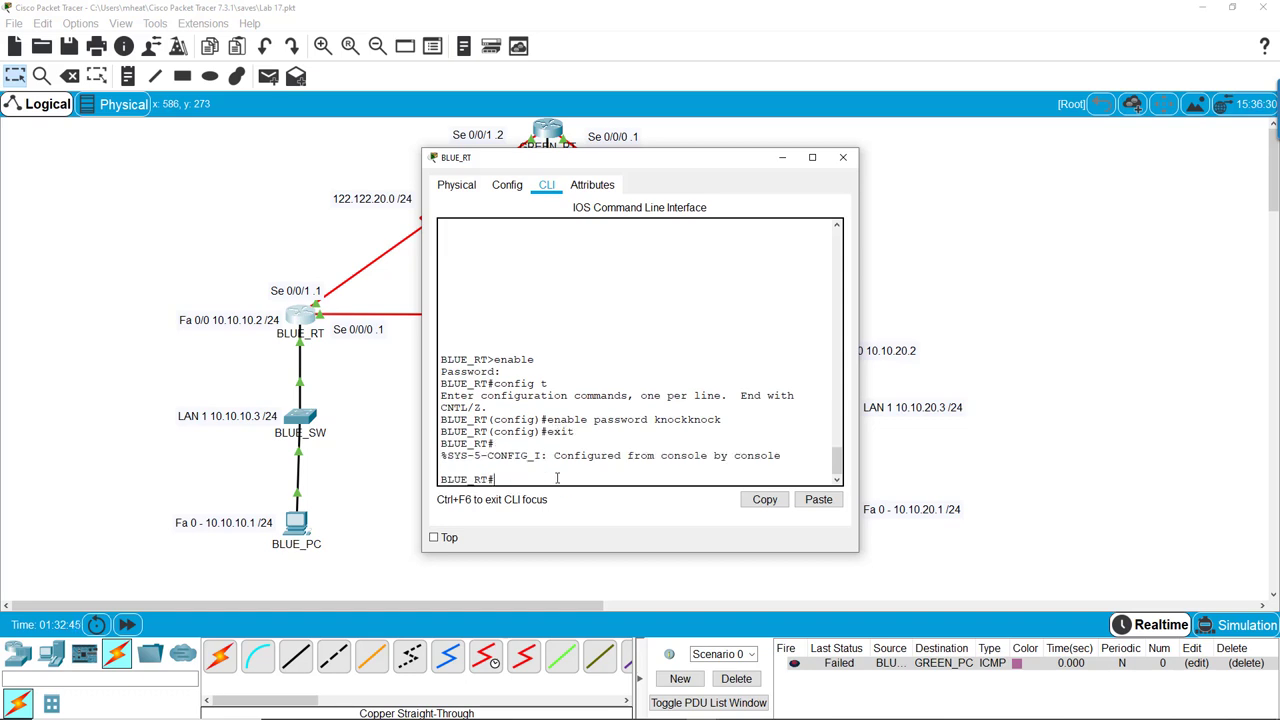
# Enter global configuration and bring up BLUE_RT's interface VLAN 1 with no shut
pyautogui.write('config t')
pyautogui.press('Return')
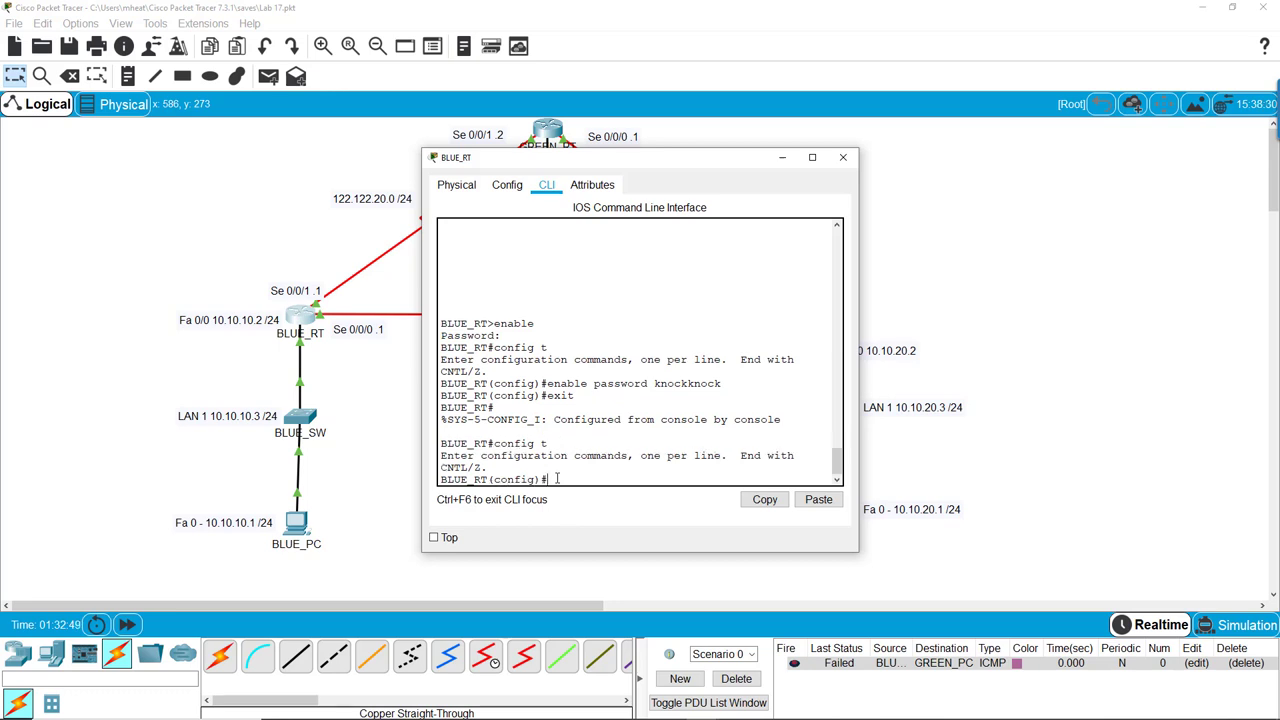
pyautogui.write('int vlan 1')
pyautogui.press('Return')
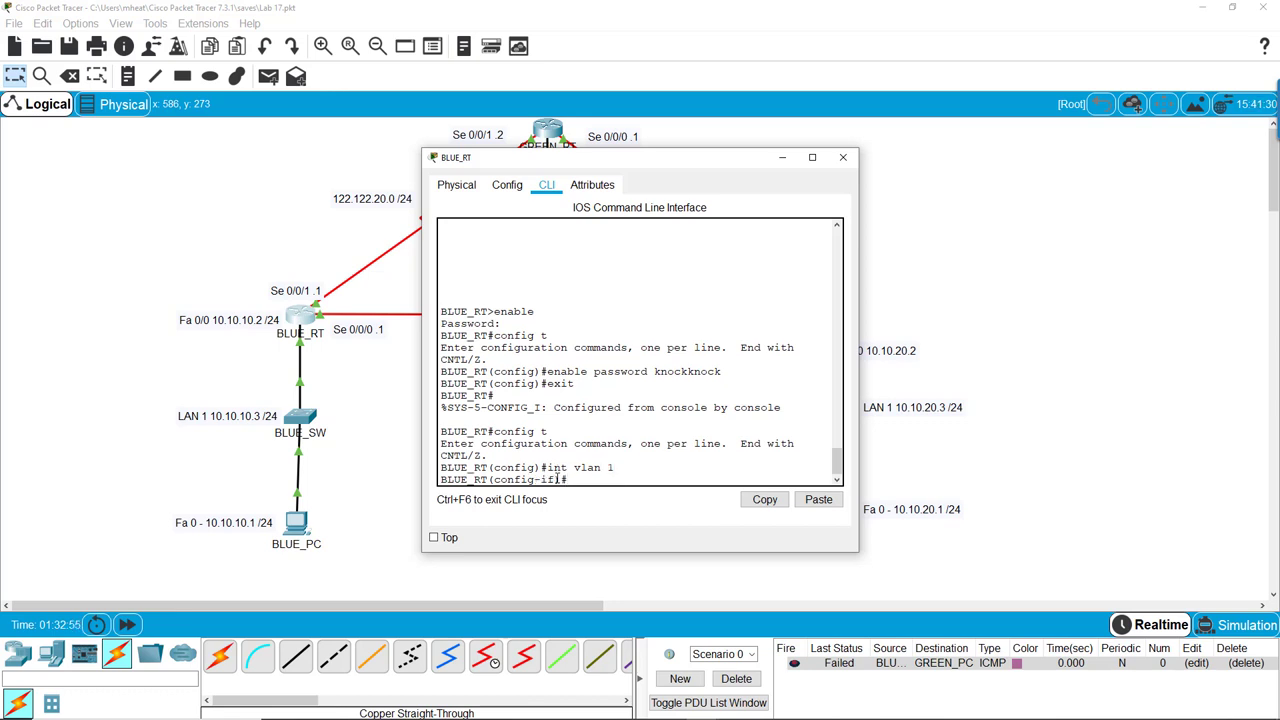
pyautogui.write('no shut')
pyautogui.press('Return')
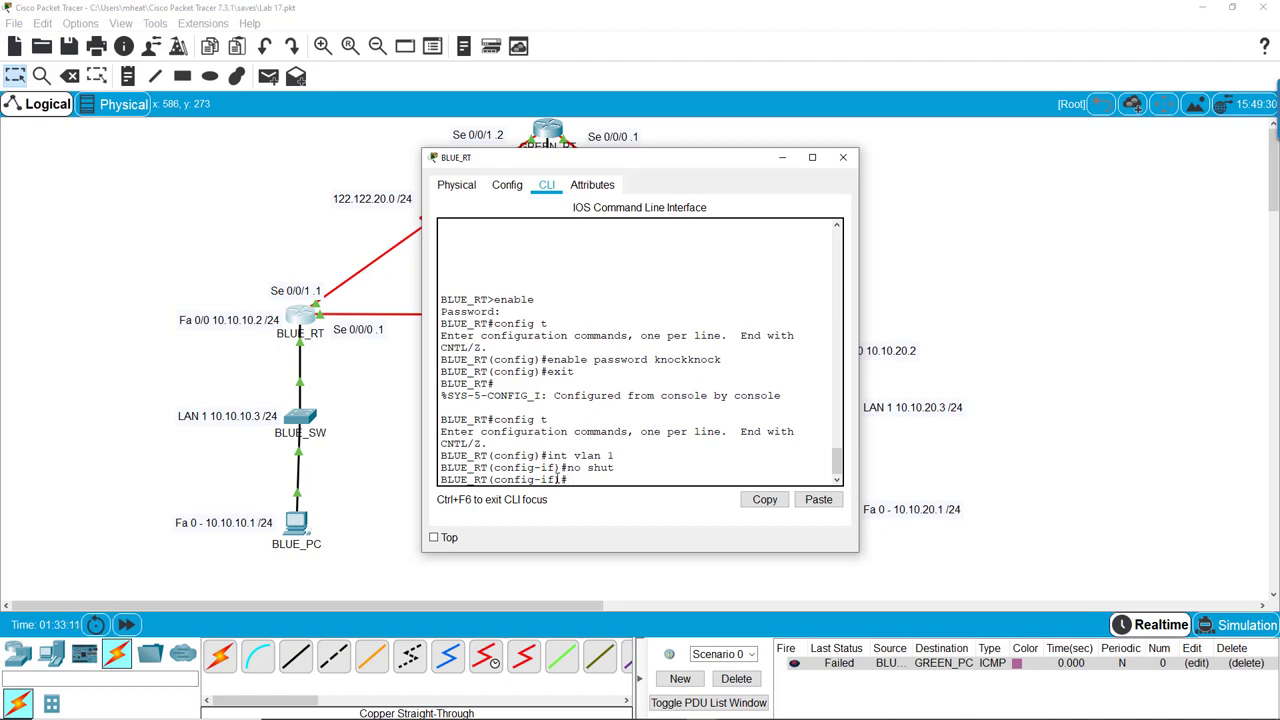
pyautogui.write('exit')
pyautogui.press('Return')
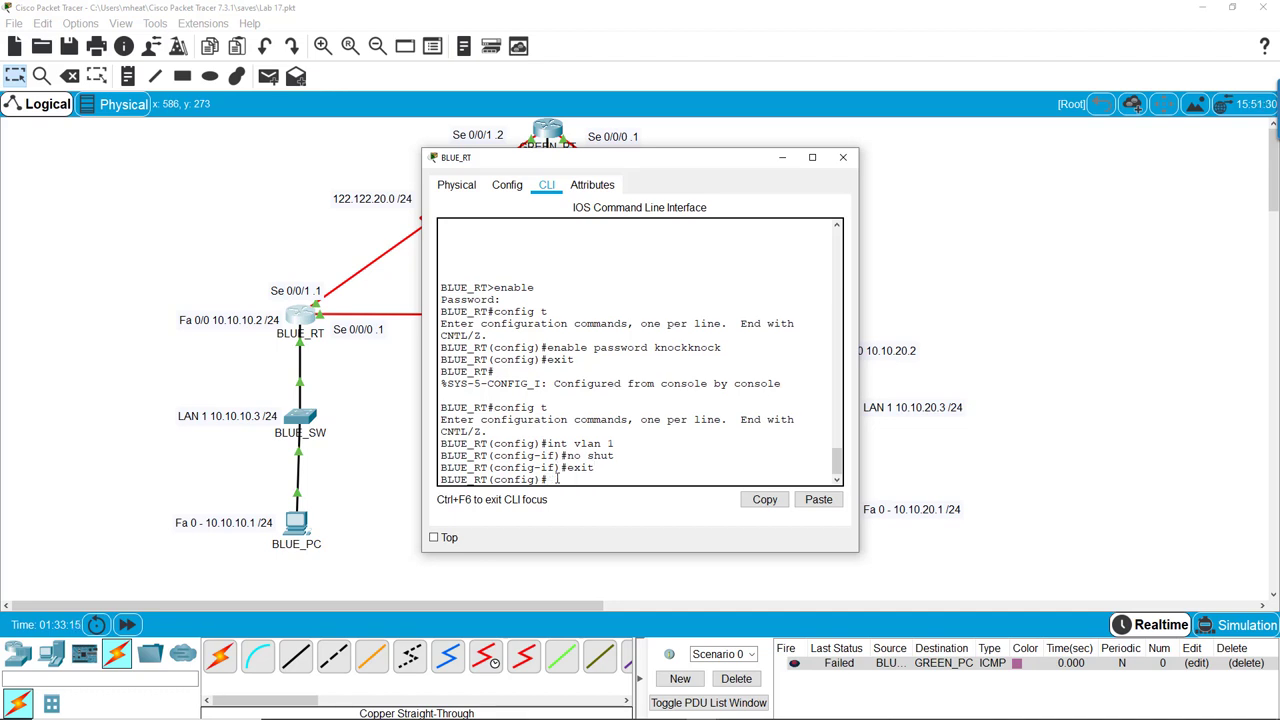
# Set a login password on BLUE_RT's line vty 0 15 and enable login, then exit
pyautogui.write('line vty 0 15')
pyautogui.press('Return')
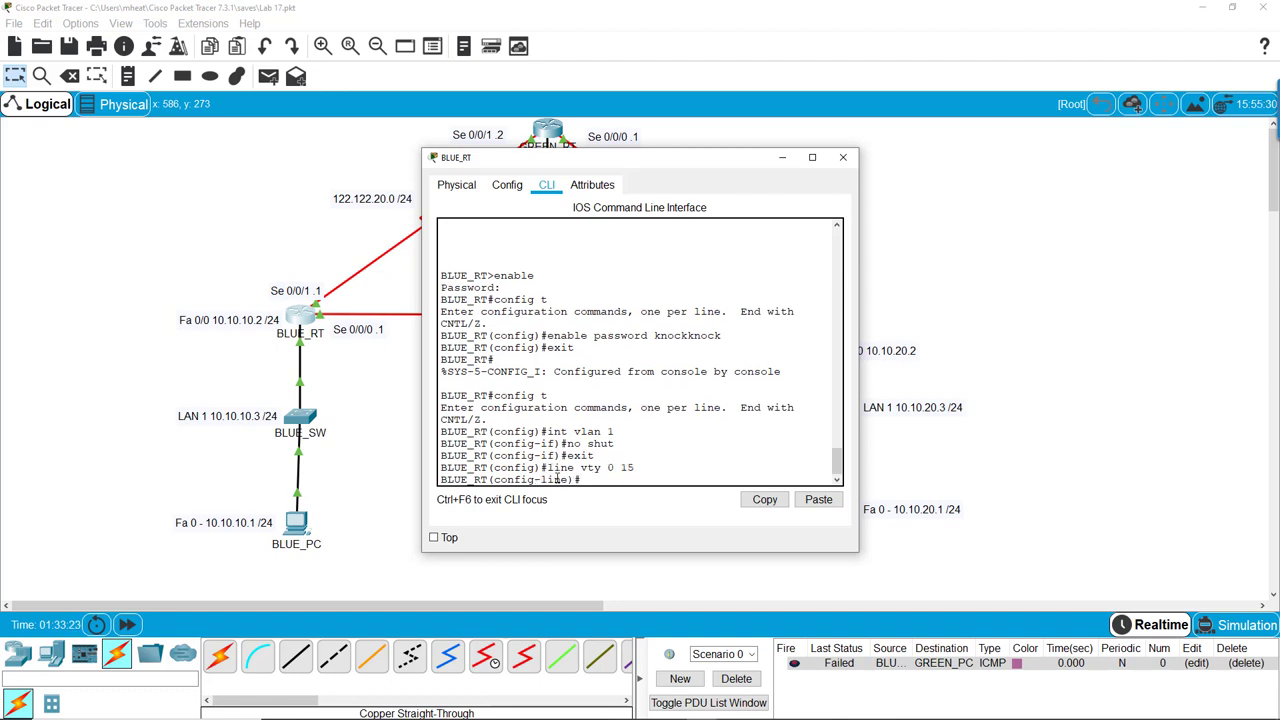
pyautogui.write('password cisco')
pyautogui.press('Return')
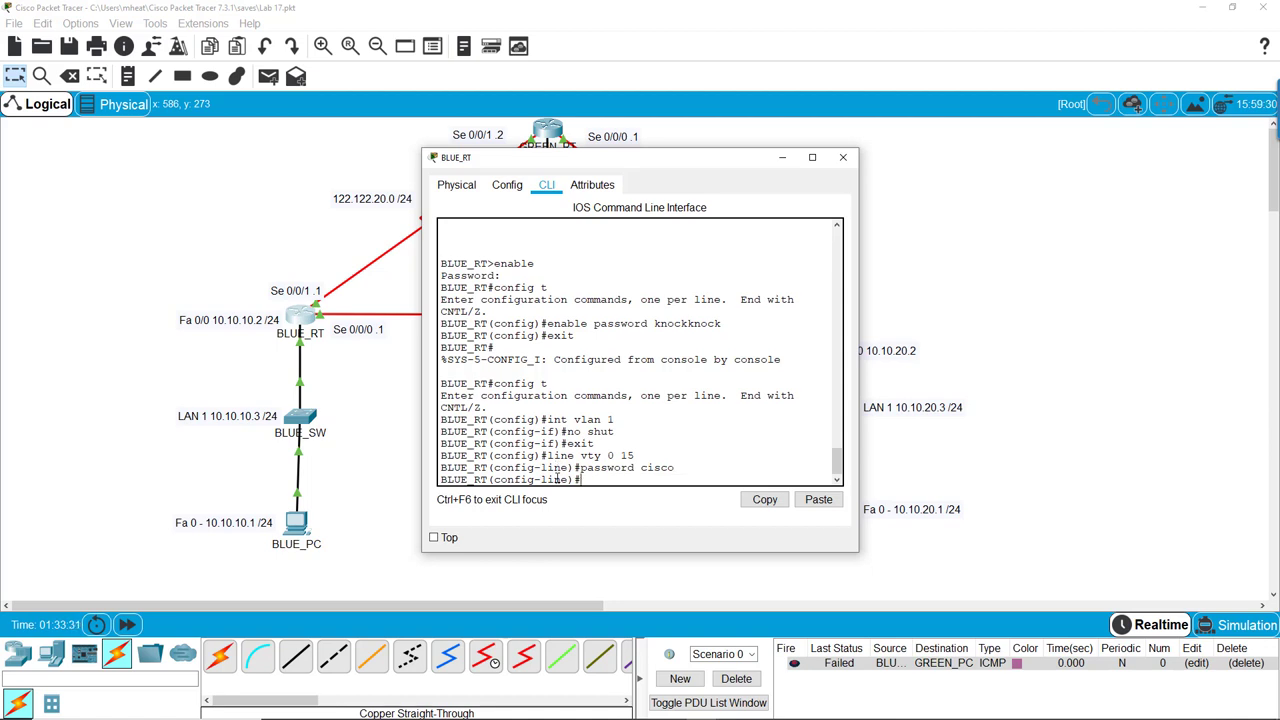
pyautogui.write('login')
pyautogui.press('Return')
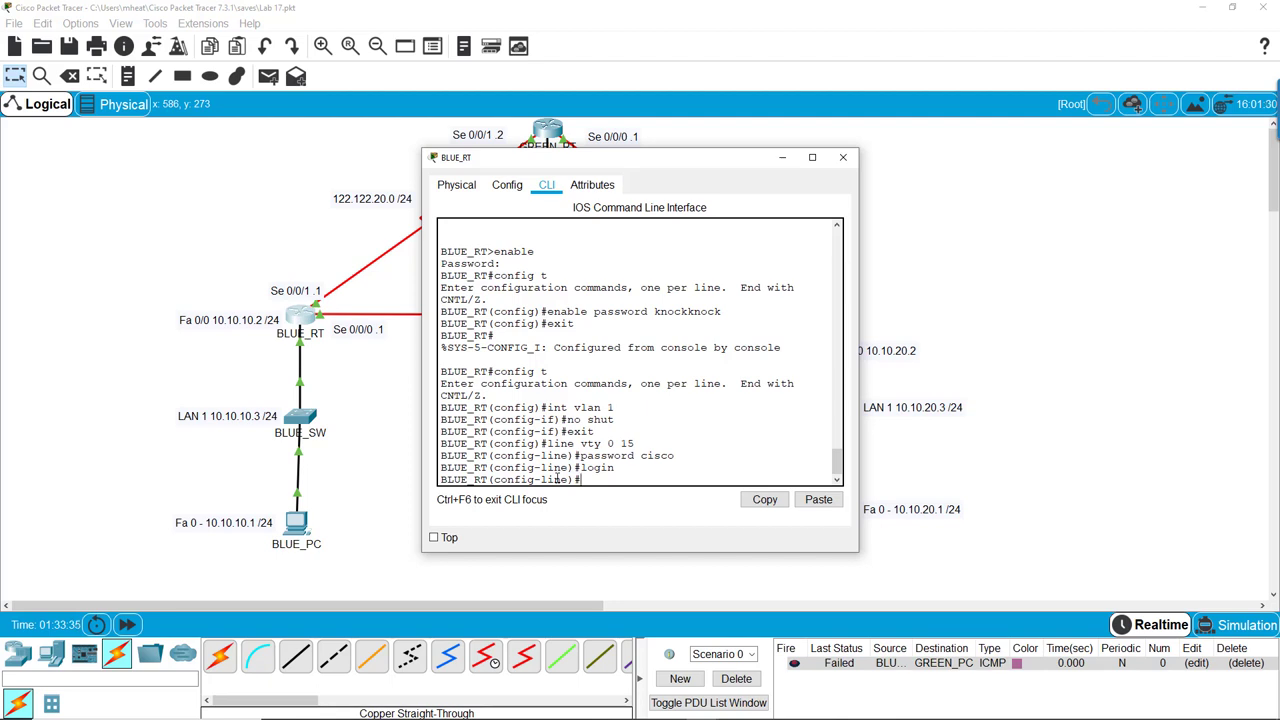
pyautogui.write('exit')
pyautogui.press('Return')
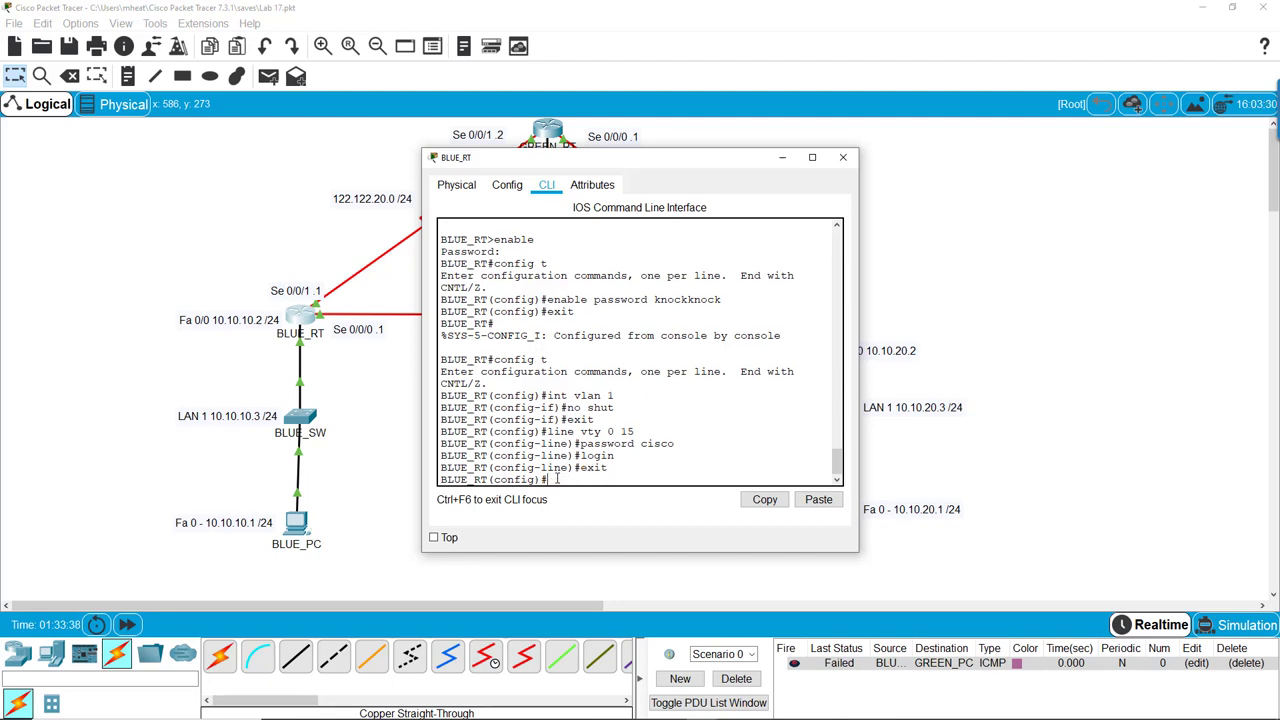
# Close BLUE_RT's window and reopen BLUE_PC's Command Prompt, moved aside to show the topology
pyautogui.click(843, 158)
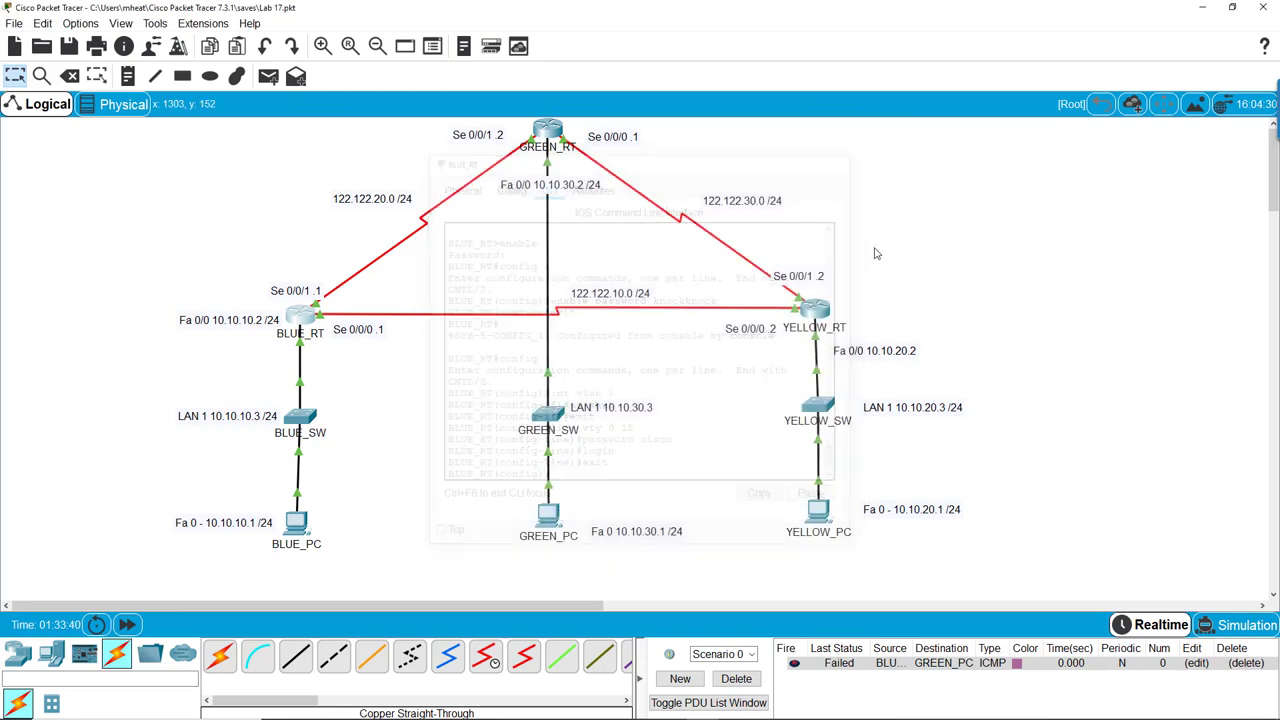
pyautogui.click(298, 524)
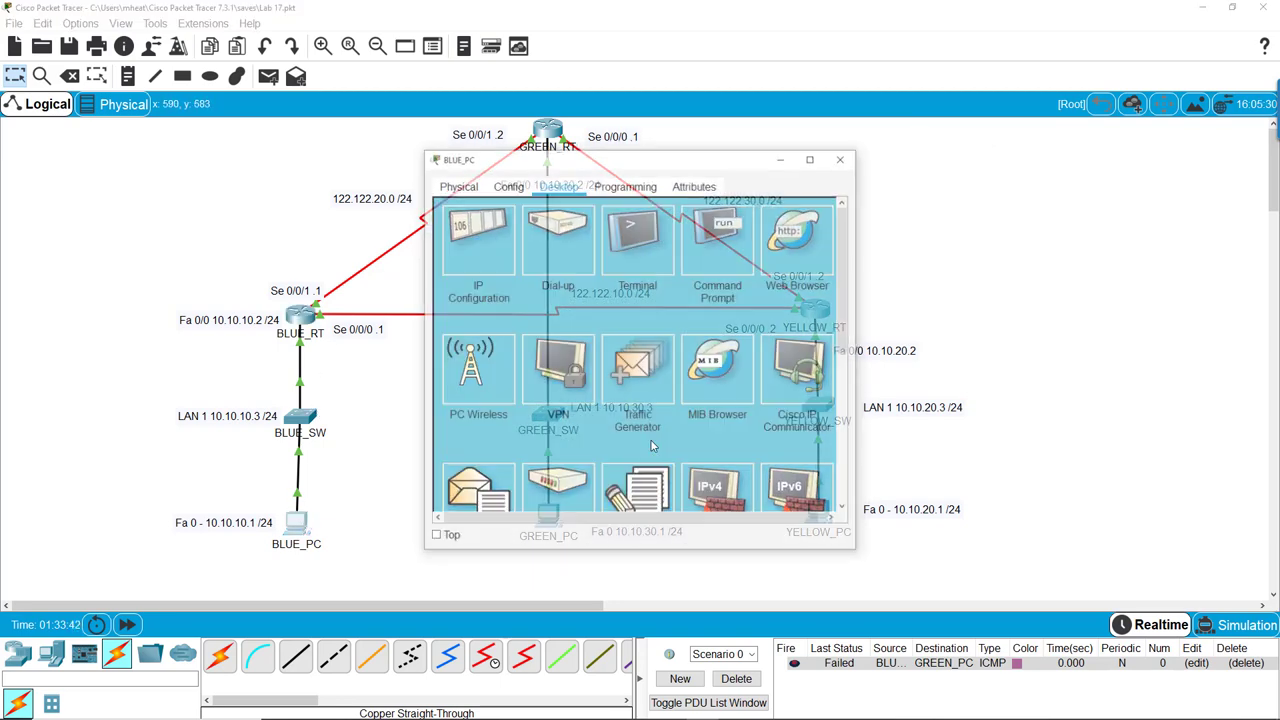
pyautogui.click(719, 238)
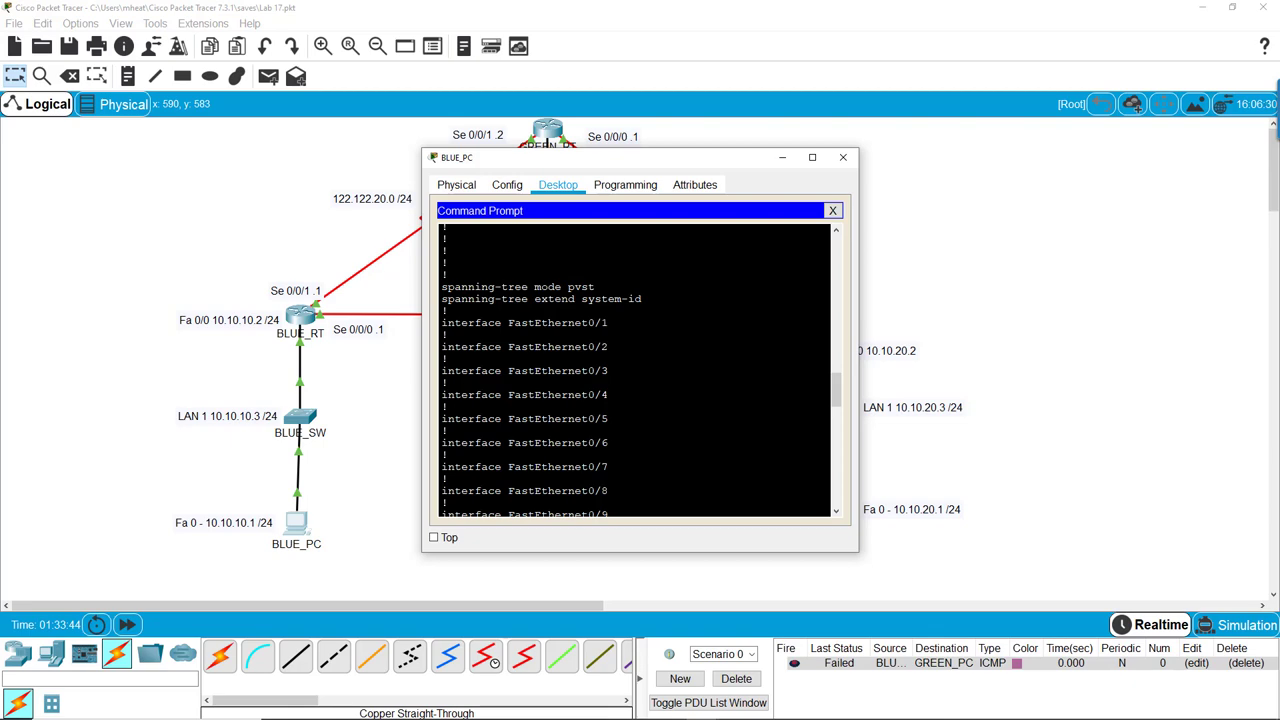
pyautogui.scroll(-15, 635, 370)
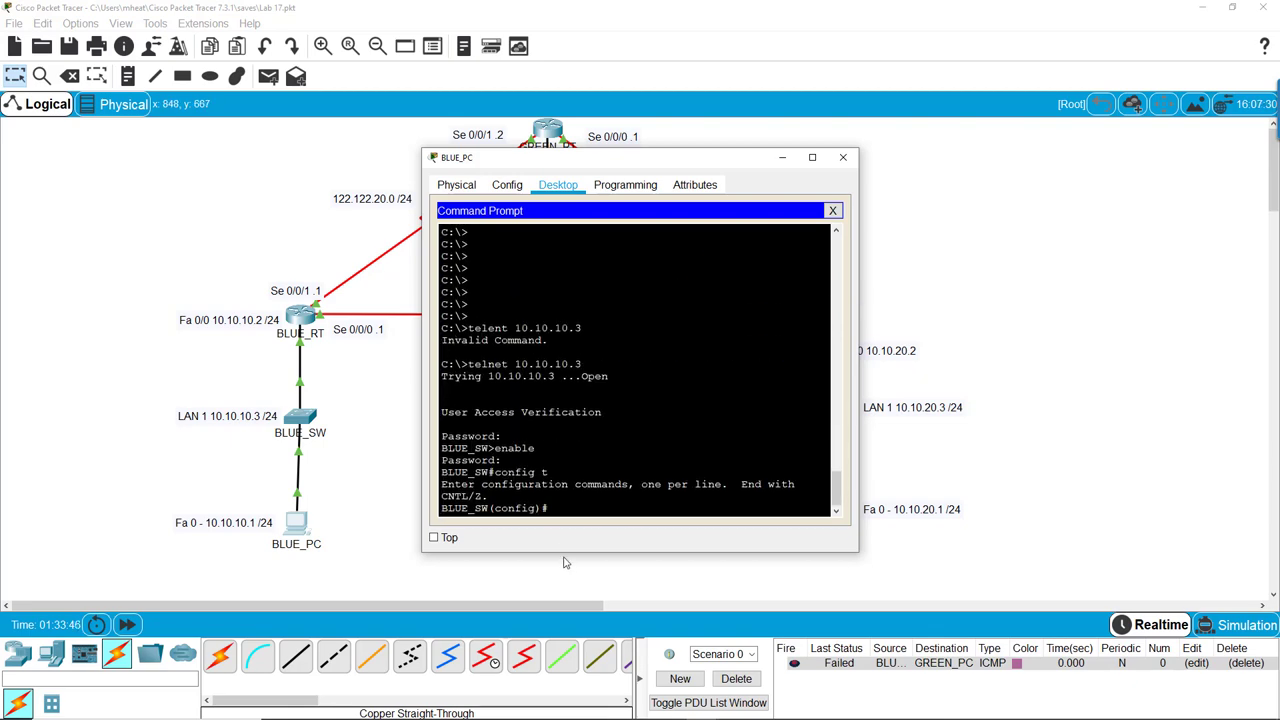
pyautogui.moveTo(733, 158); pyautogui.dragTo(1003, 130)
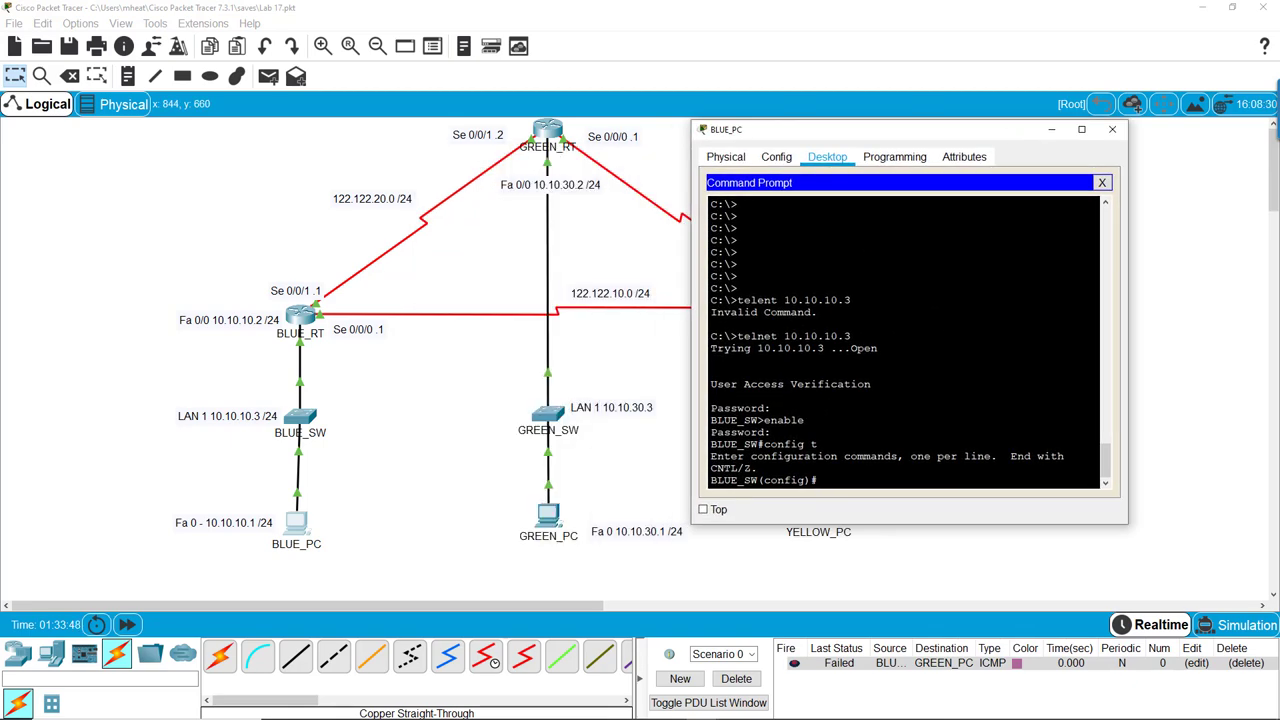
pyautogui.press('Return')
pyautogui.press('Return')
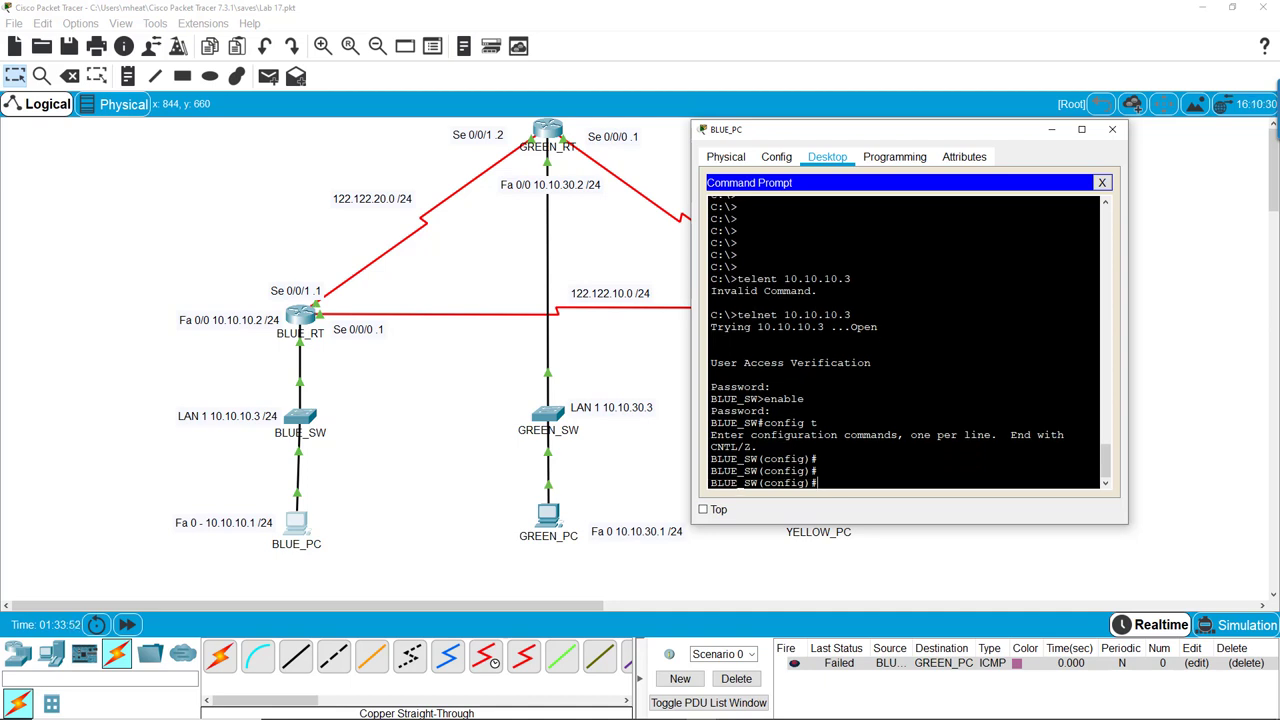
# End the Telnet session to BLUE_SW with exit and logout, then enter telnet 10.10.10.2
pyautogui.write('exit')
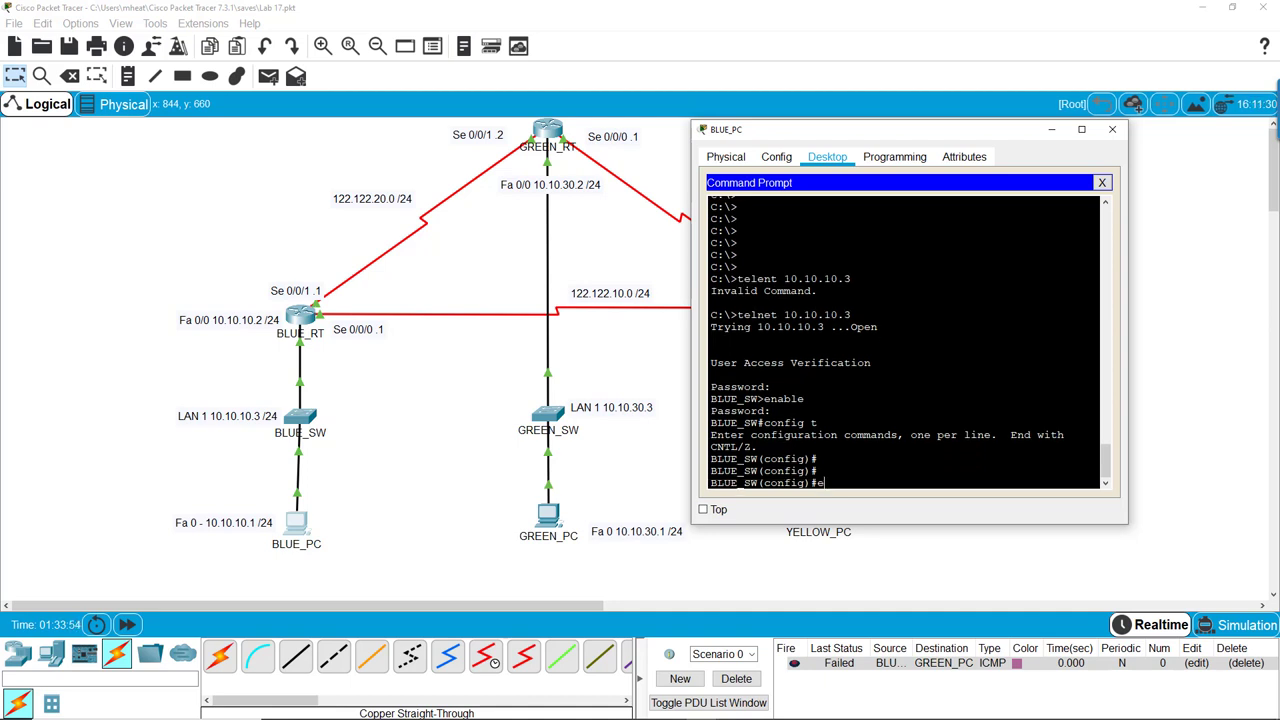
pyautogui.press('Return')
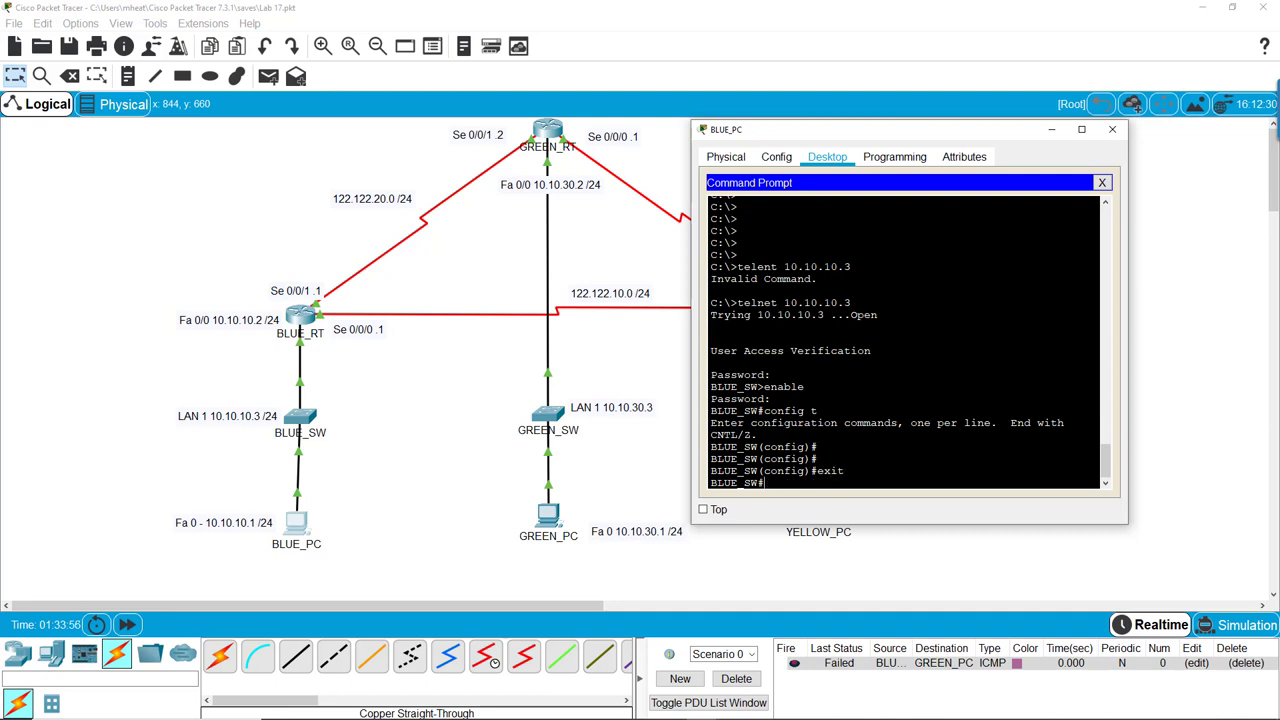
pyautogui.write('logout')
pyautogui.press('Return')
pyautogui.press('Return')
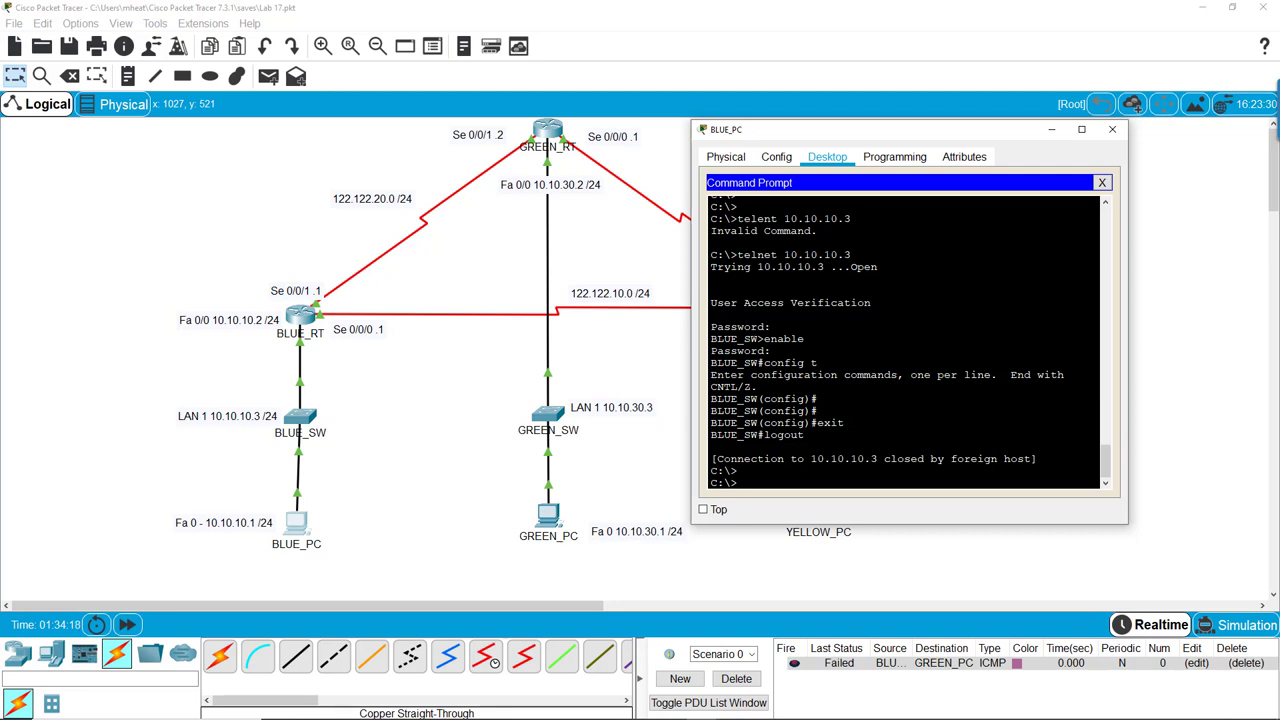
pyautogui.write('telnet 10.10.10.2')
# Connect to BLUE_RT at 10.10.10.2, supply the vty and enable passwords, reaching BLUE_RT#
pyautogui.press('Return')
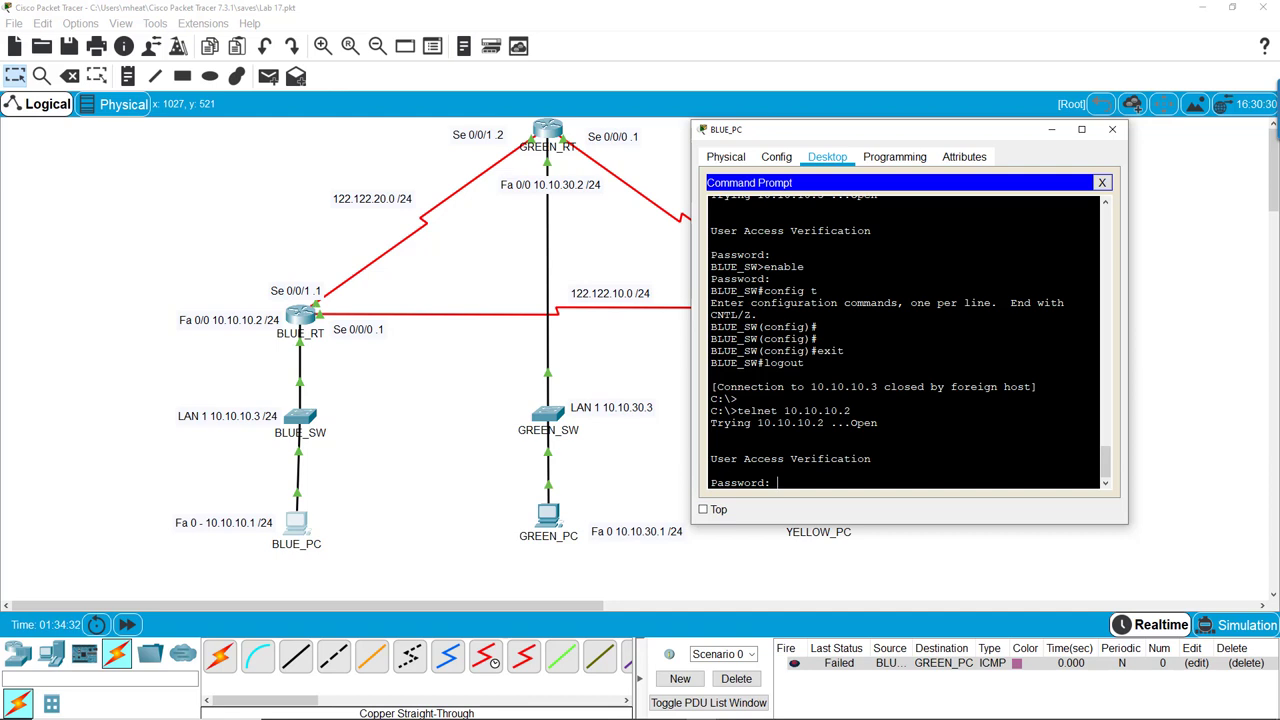
pyautogui.press('Return')
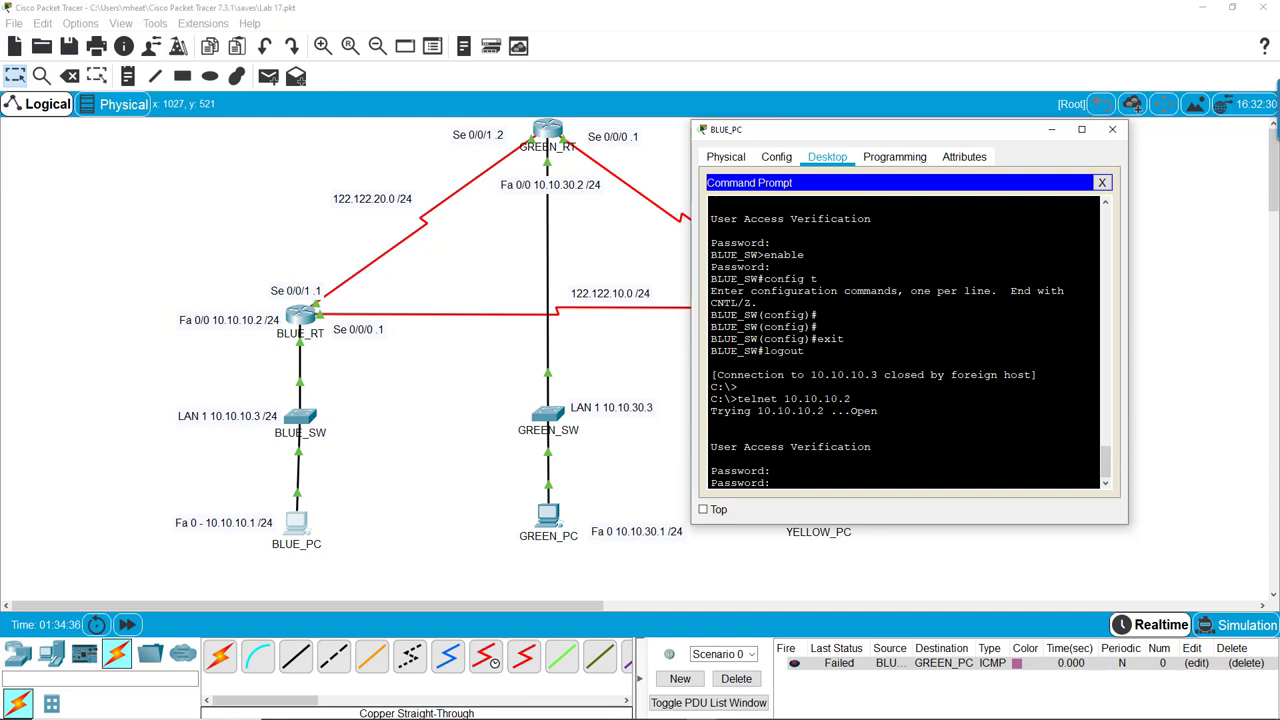
pyautogui.press('Return')
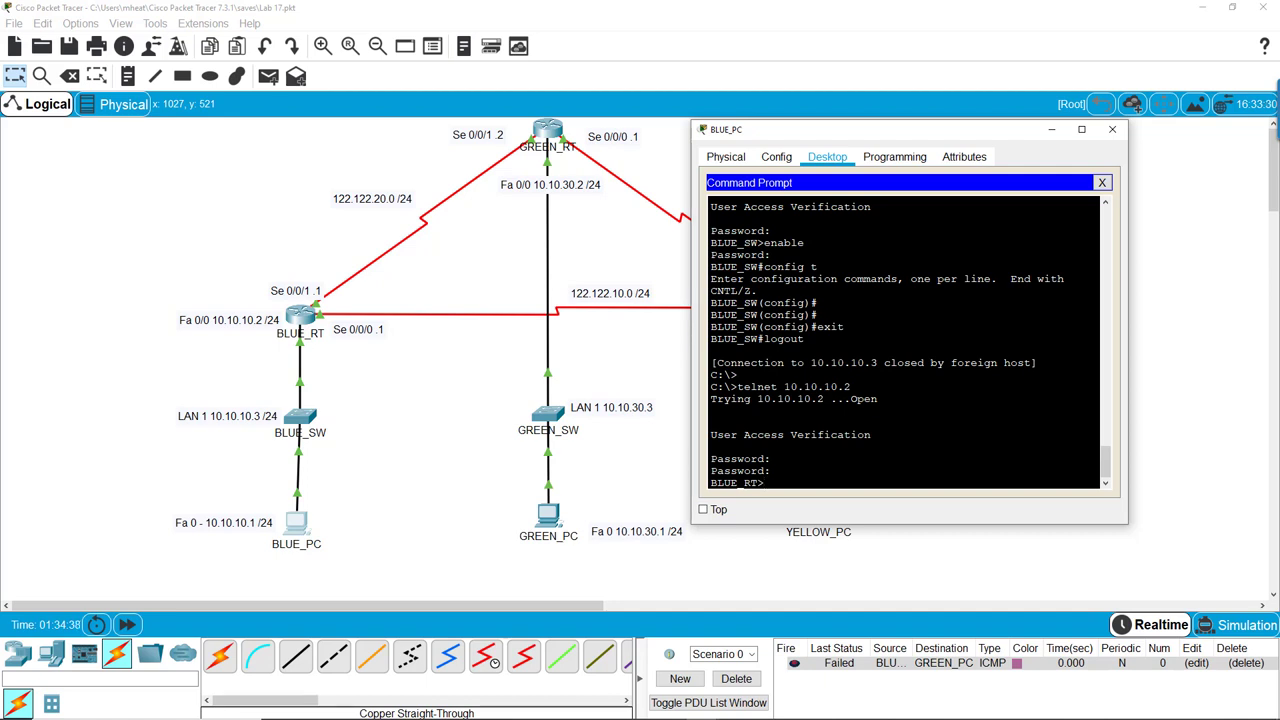
pyautogui.write('enable')
pyautogui.press('Return')
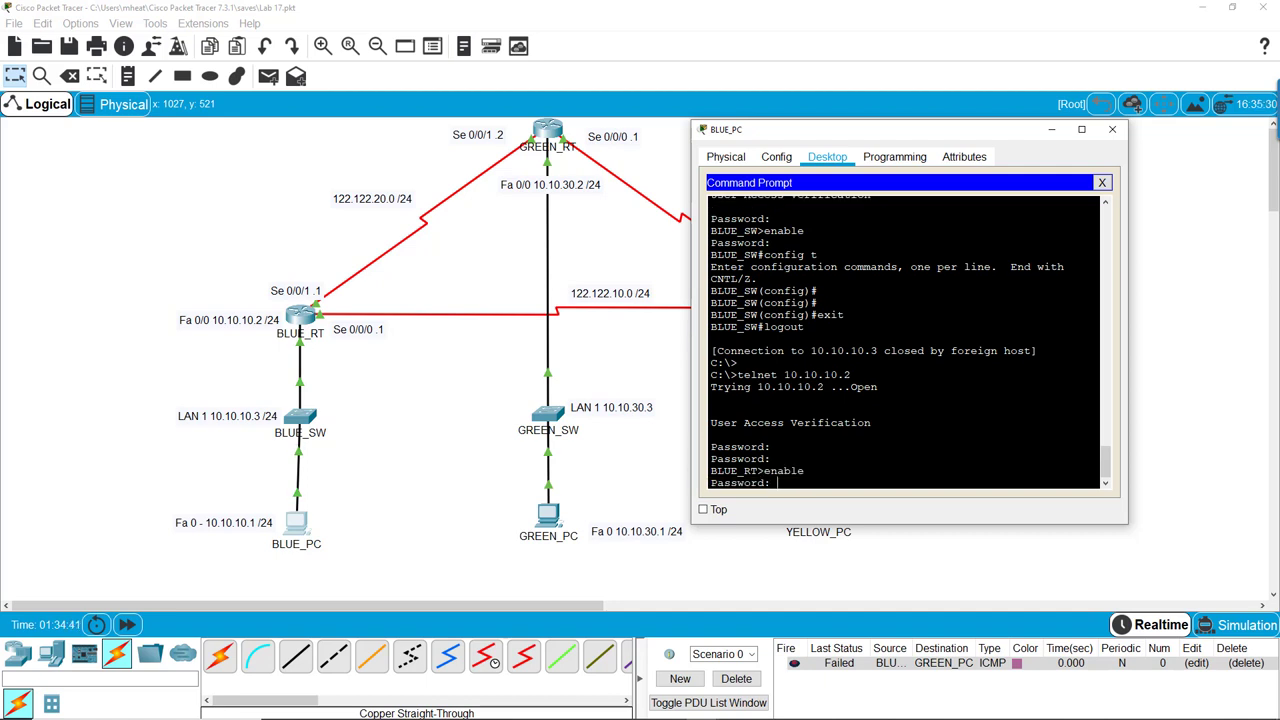
pyautogui.press('Return')
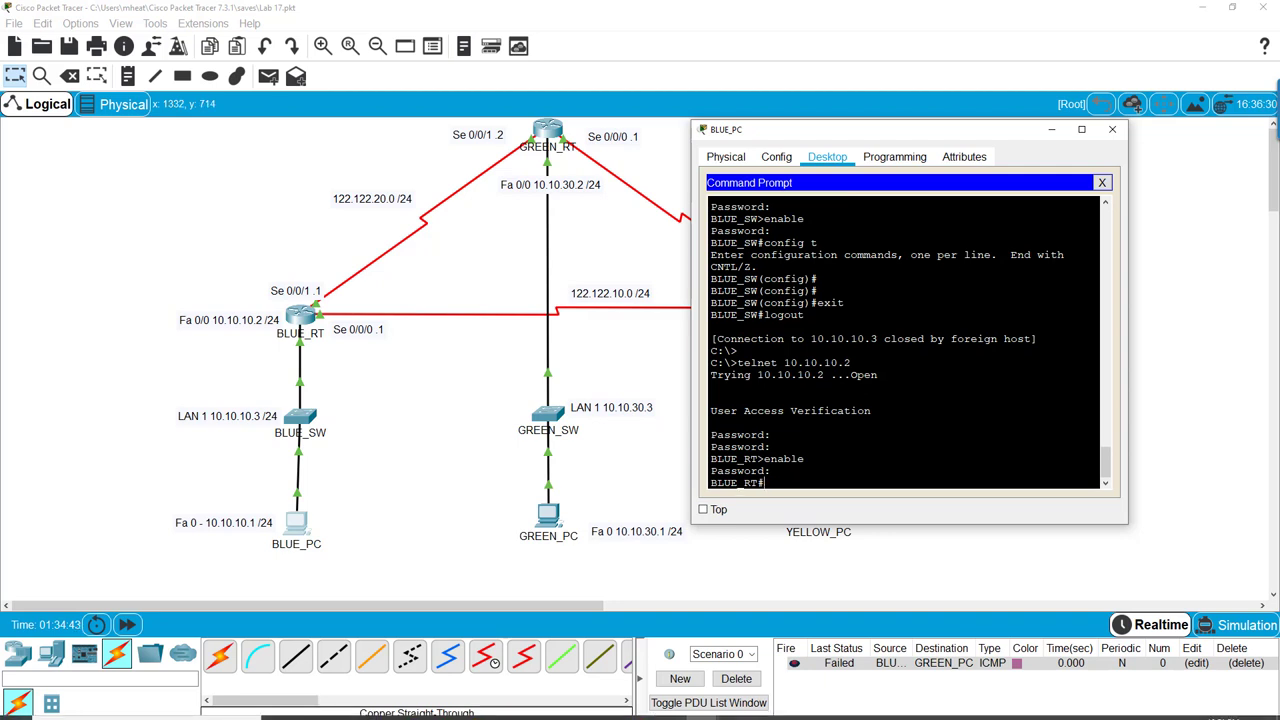
pyautogui.moveTo(744, 483); pyautogui.dragTo(765, 483)
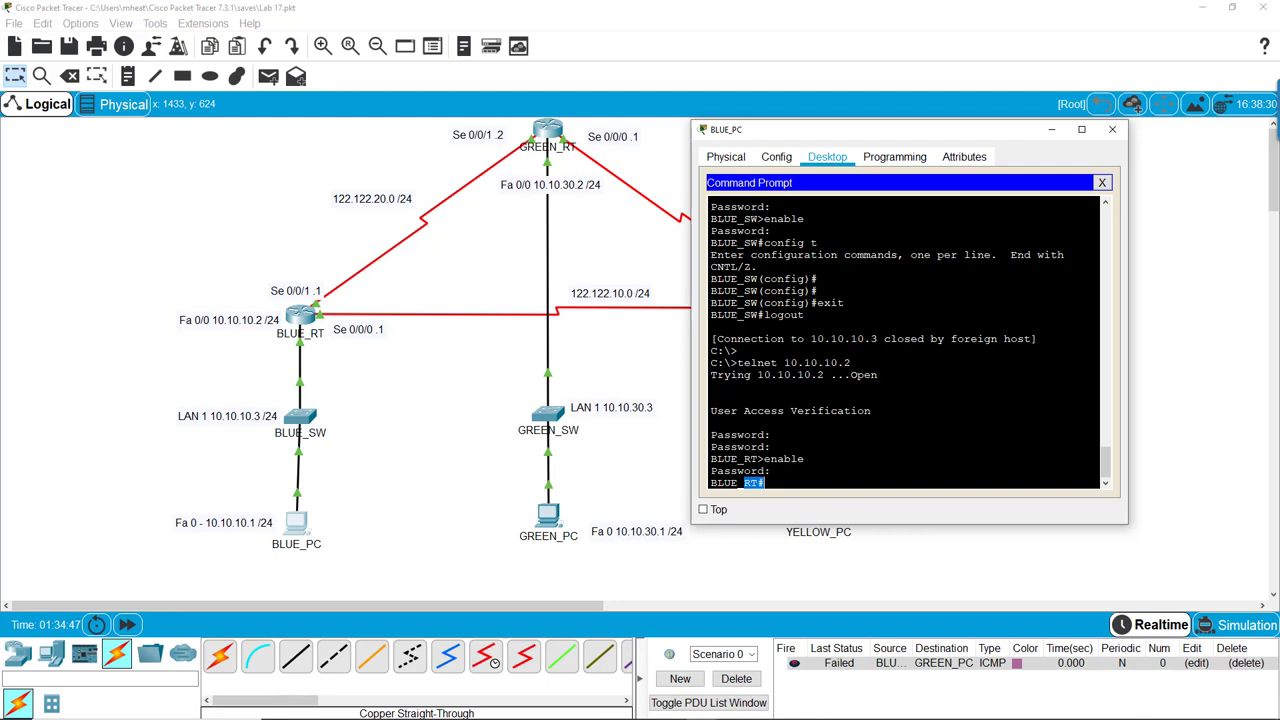
pyautogui.click(765, 483)
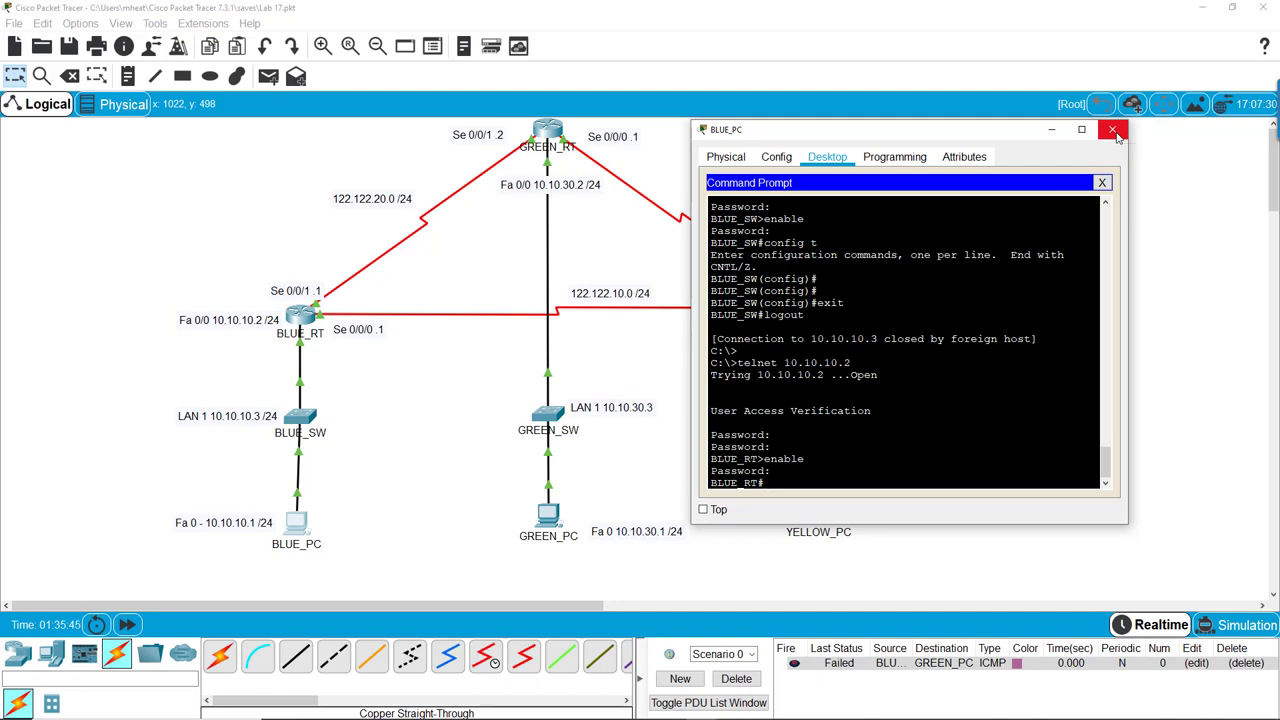
# Leave the BLUE_RT# prompt in BLUE_PC's terminal and close BLUE_PC's window to reveal the topology
pyautogui.moveTo(765, 483)
pyautogui.mouseDown()
pyautogui.moveTo(778, 470)
pyautogui.moveTo(740, 202)
pyautogui.moveTo(778, 470)
pyautogui.mouseUp()
pyautogui.click(778, 470)
pyautogui.click(778, 470)
pyautogui.click(1113, 130)
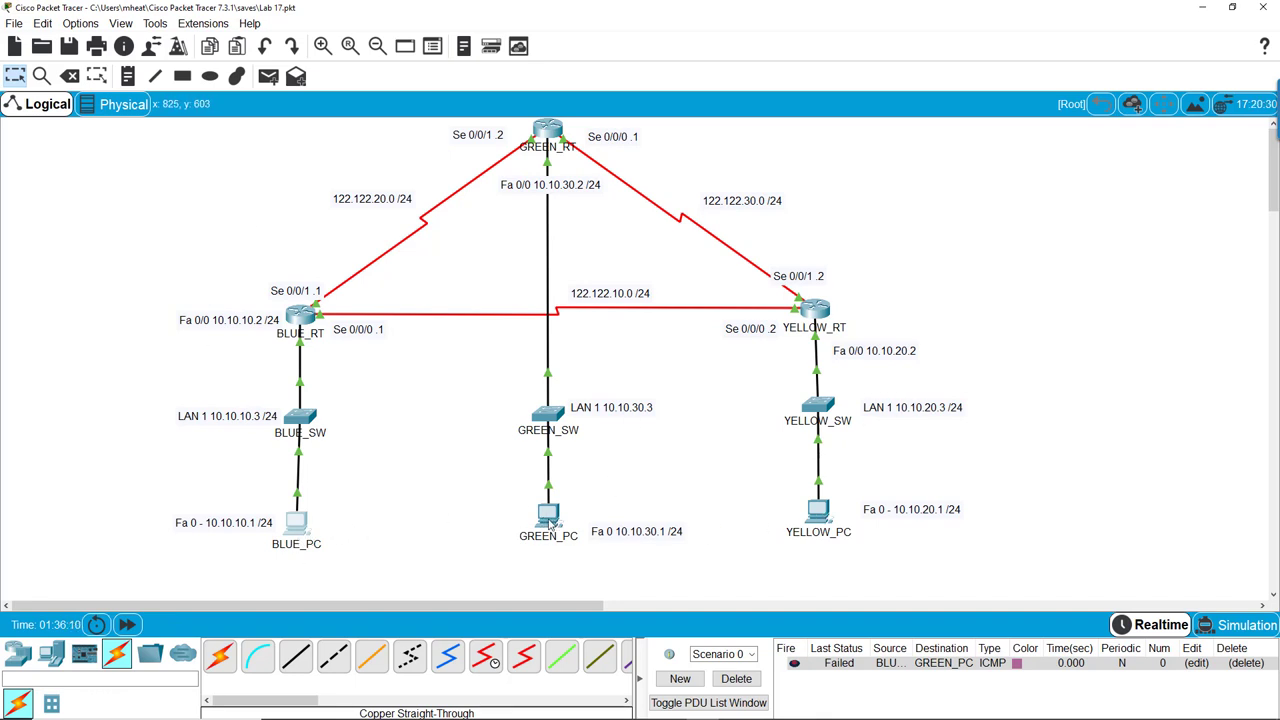
# Open GREEN_PC's command prompt, reposition its window, then close it
pyautogui.click(549, 520)
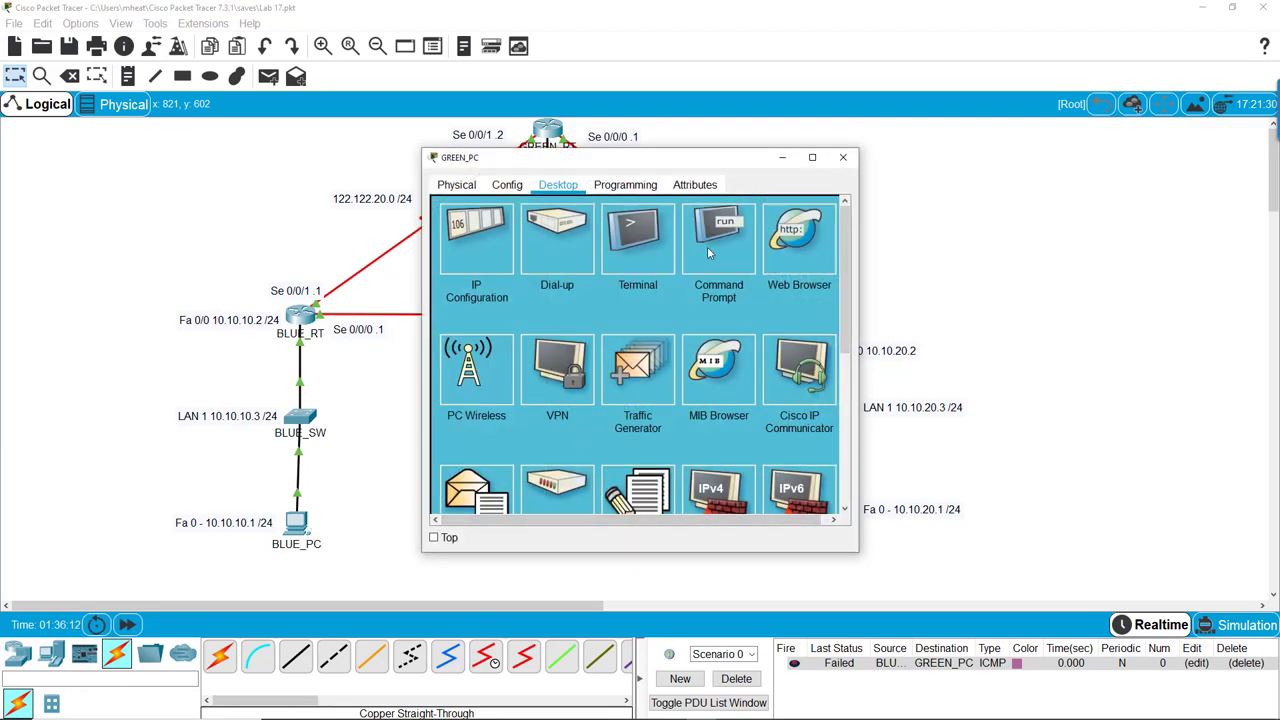
pyautogui.click(707, 246)
pyautogui.moveTo(689, 170); pyautogui.dragTo(975, 188)
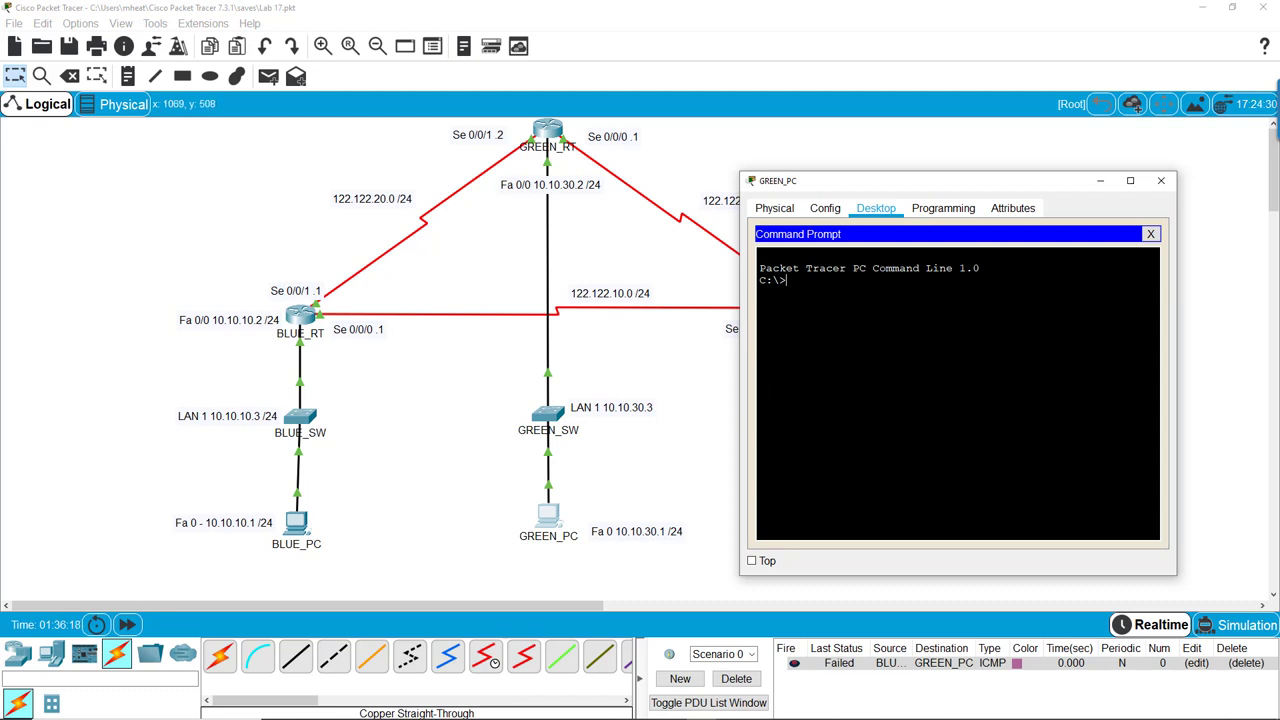
pyautogui.click(1161, 180)
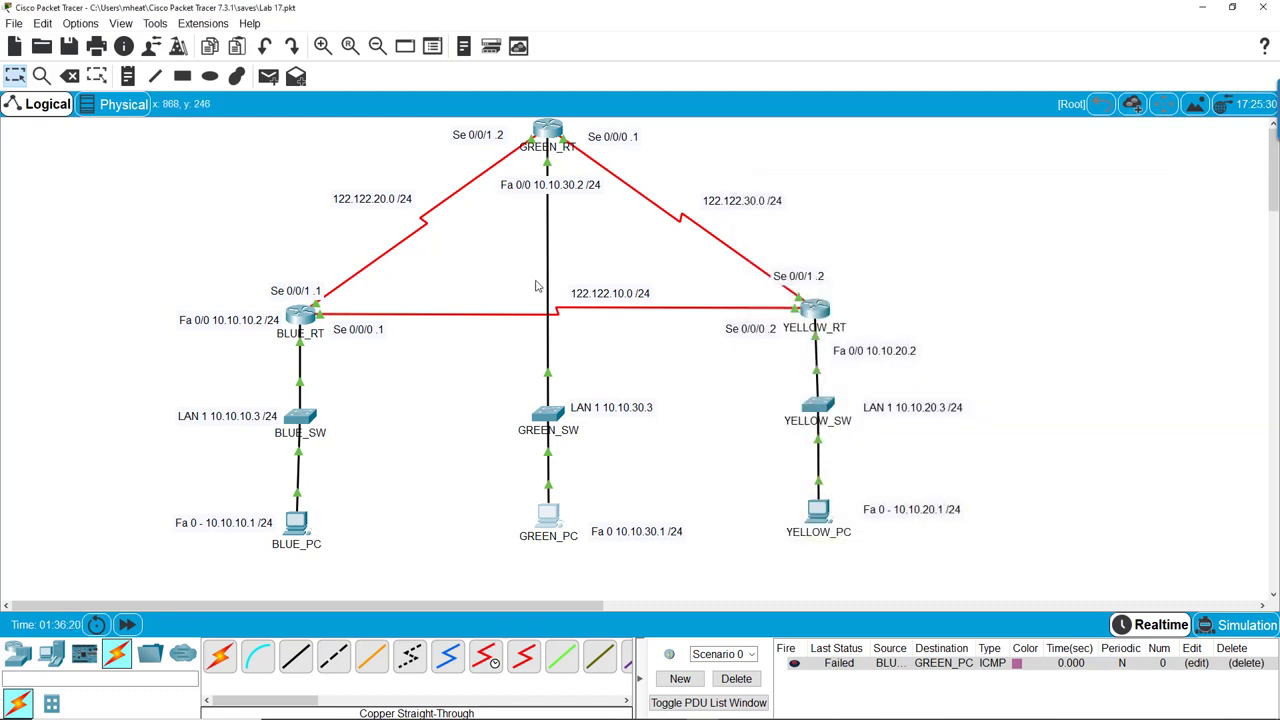
# Send simple PDUs from GREEN_PC to GREEN_SW (failed) and GREEN_RT (successful), deleting each entry
pyautogui.click(268, 76)
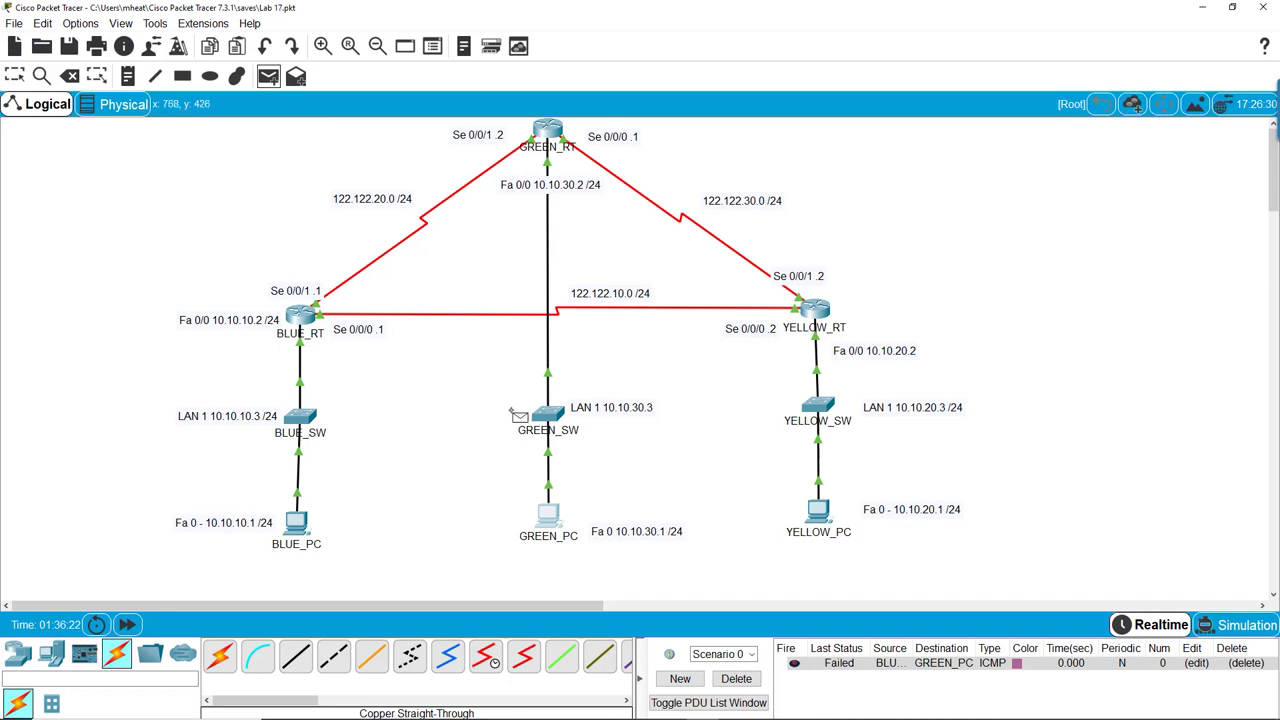
pyautogui.click(548, 515)
pyautogui.click(547, 416)
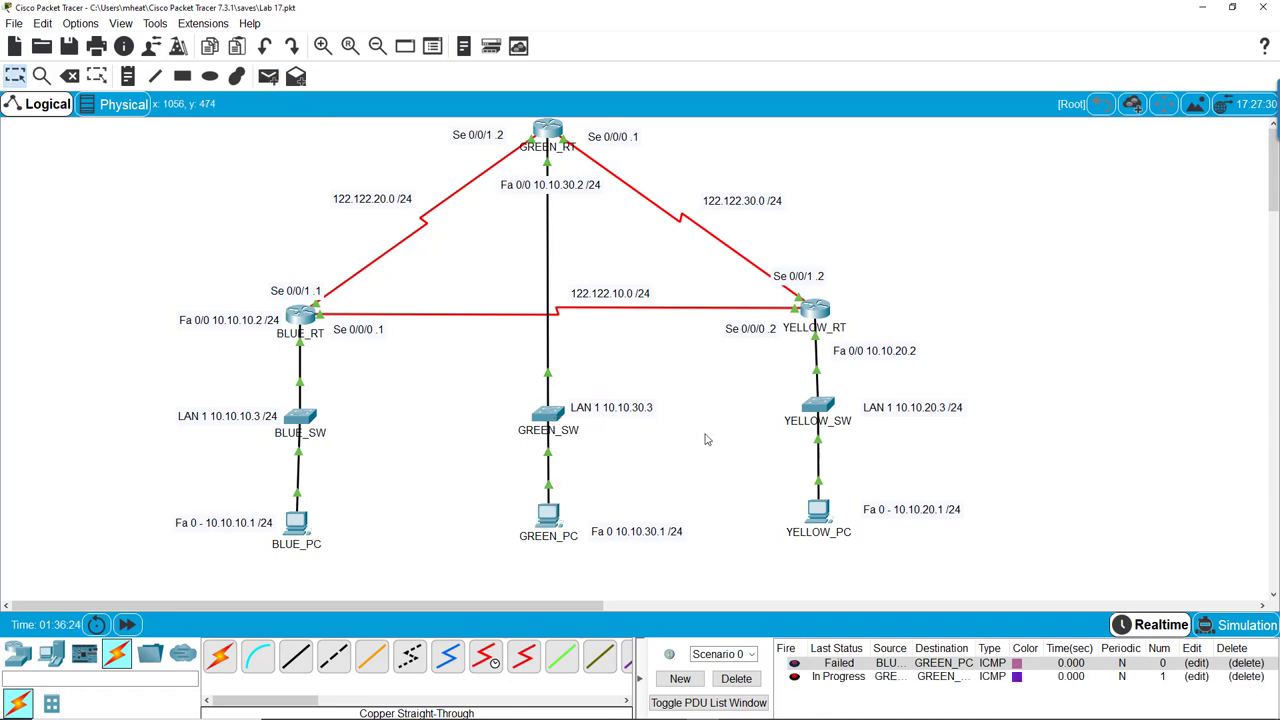
pyautogui.click(752, 680)
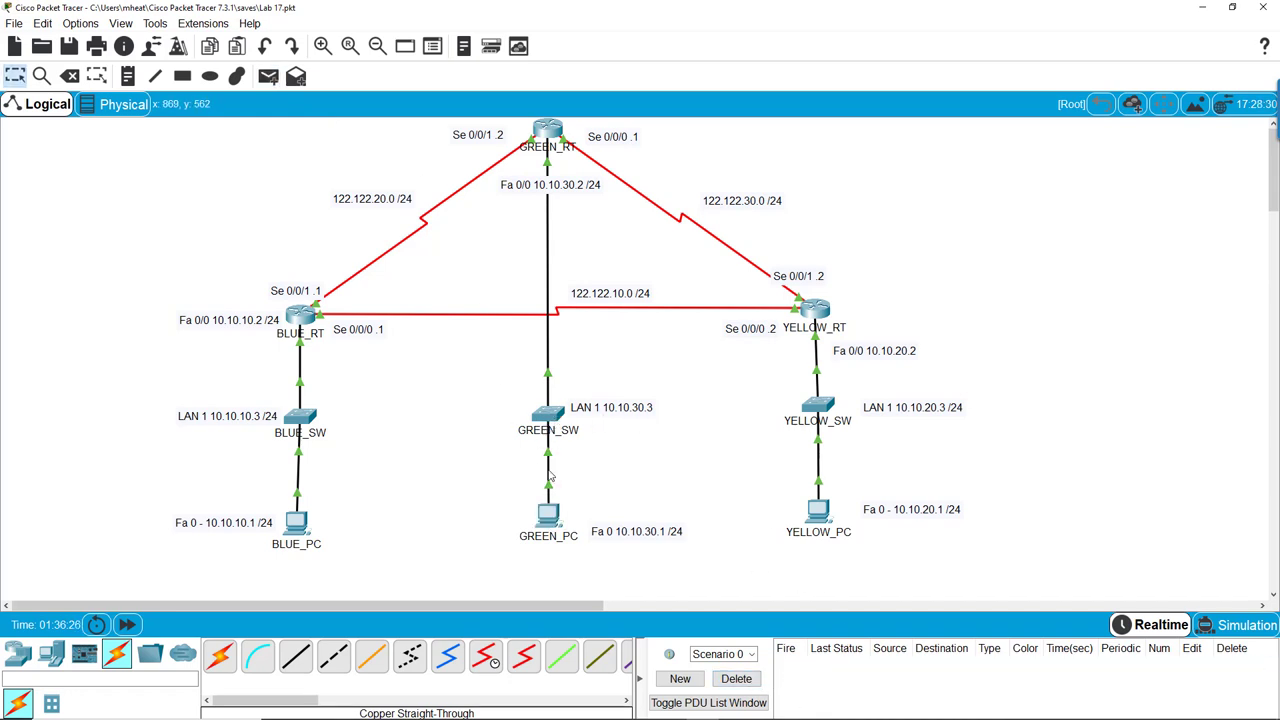
pyautogui.click(548, 515)
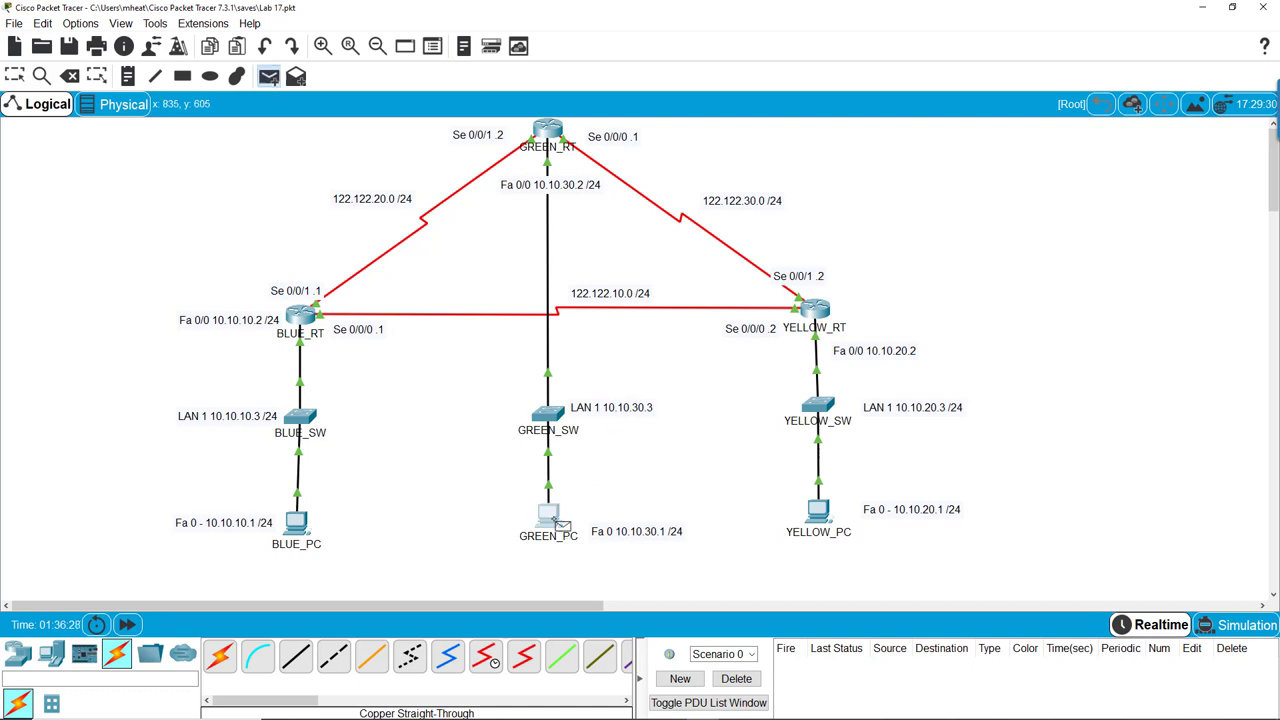
pyautogui.click(548, 135)
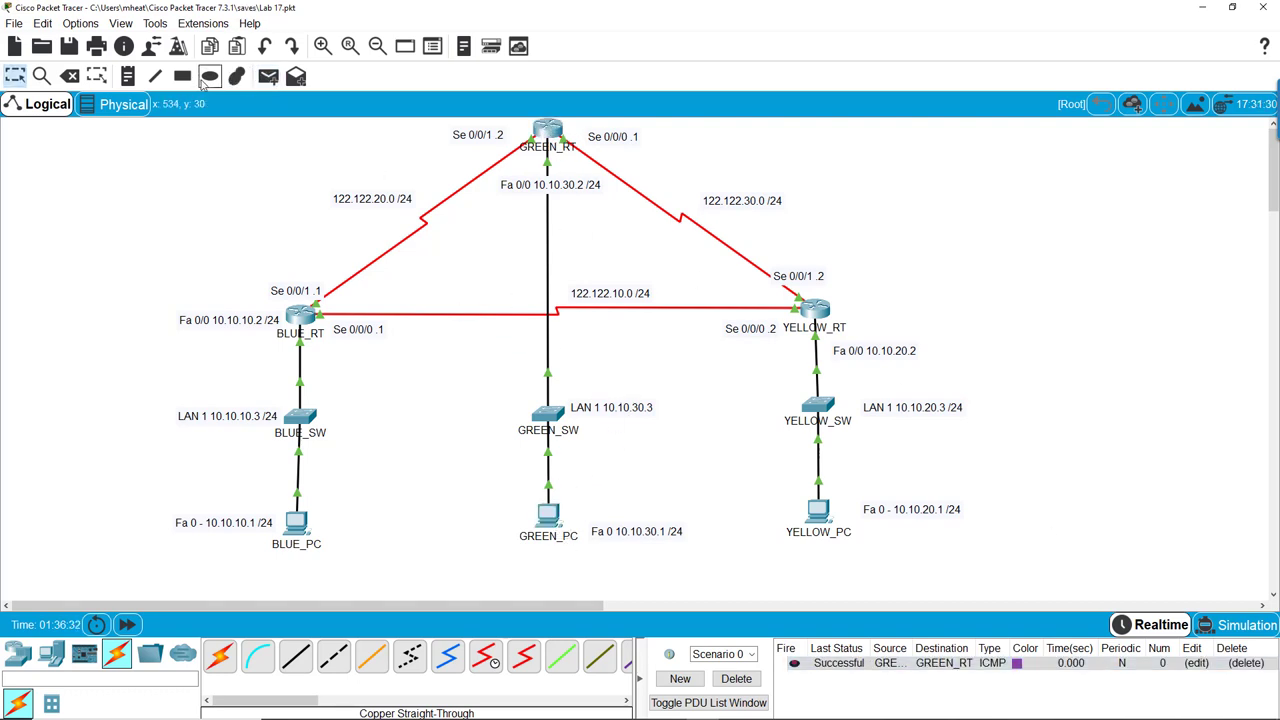
pyautogui.click(737, 679)
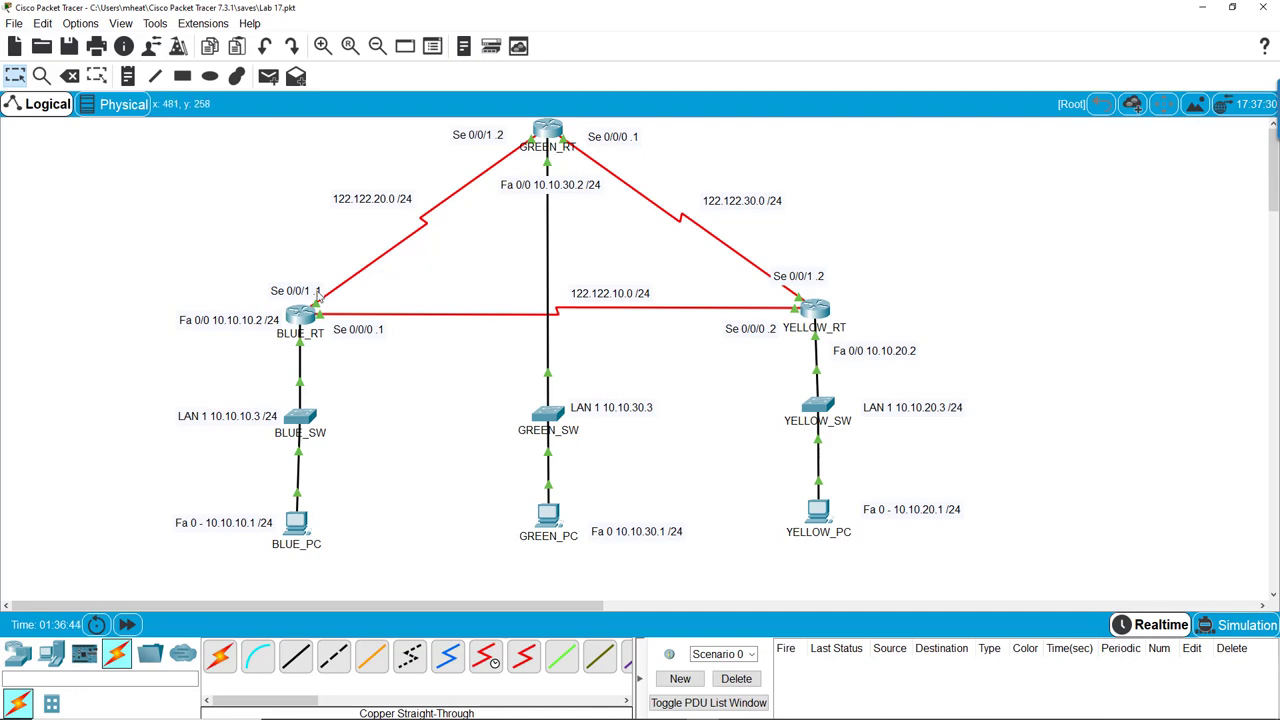
pyautogui.click(298, 528)
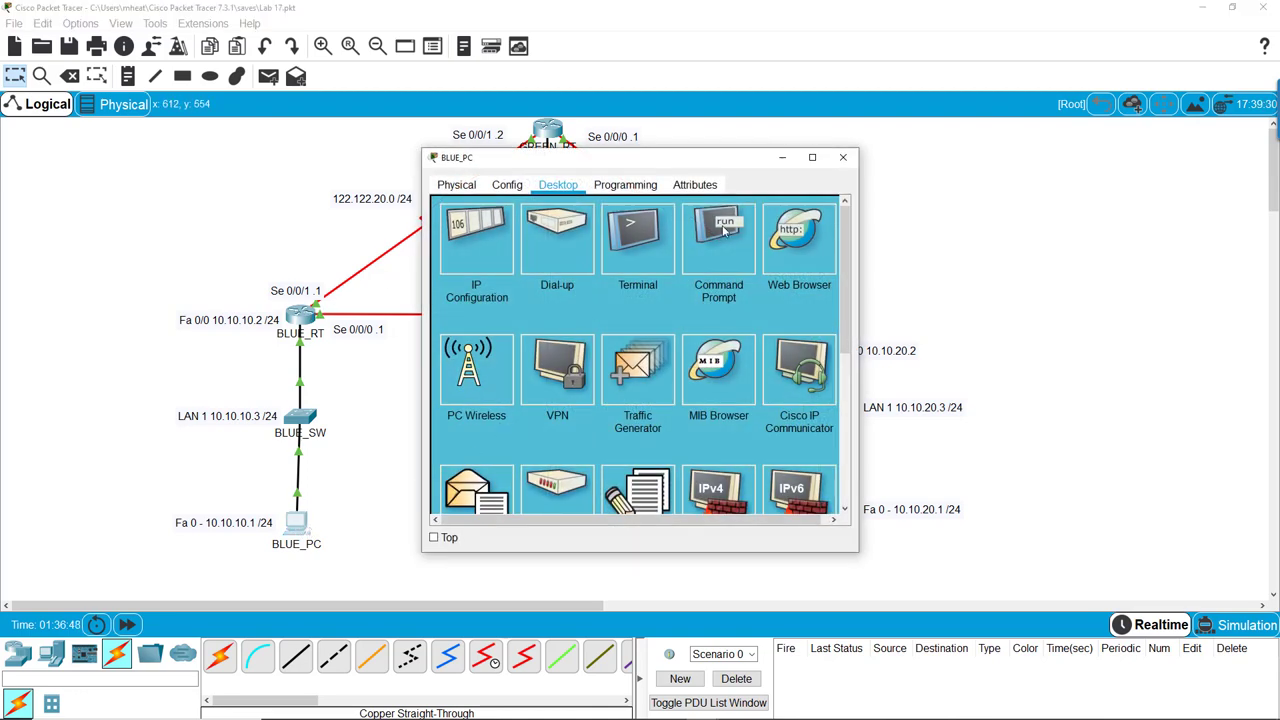
pyautogui.click(808, 286)
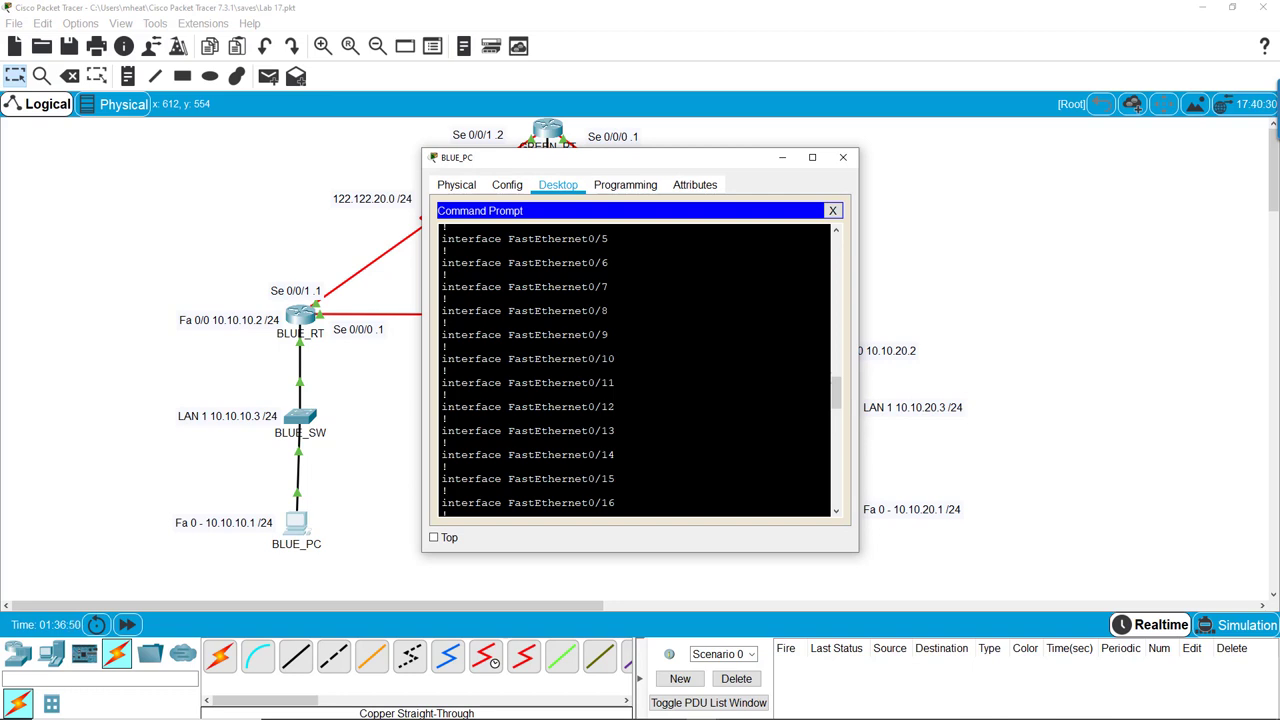
pyautogui.moveTo(838, 392); pyautogui.dragTo(838, 490)
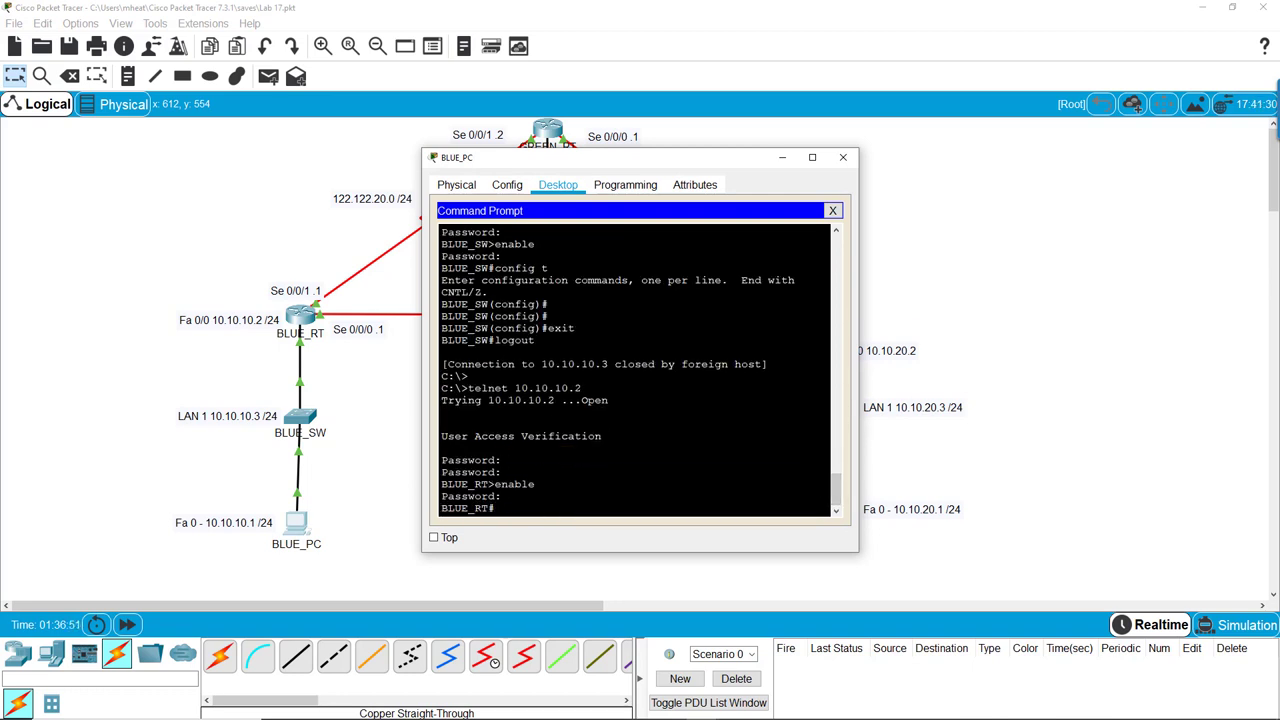
pyautogui.press('Return')
pyautogui.press('Return')
pyautogui.press('Return')
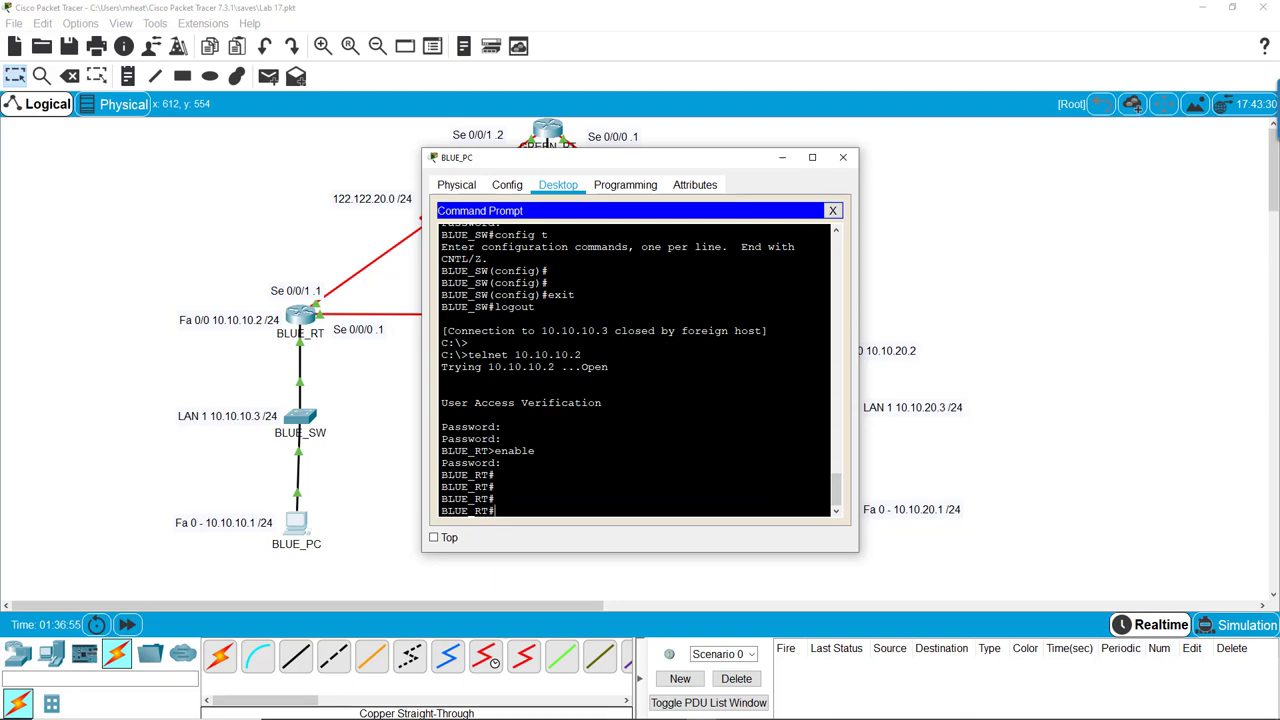
pyautogui.moveTo(742, 160); pyautogui.dragTo(1073, 159)
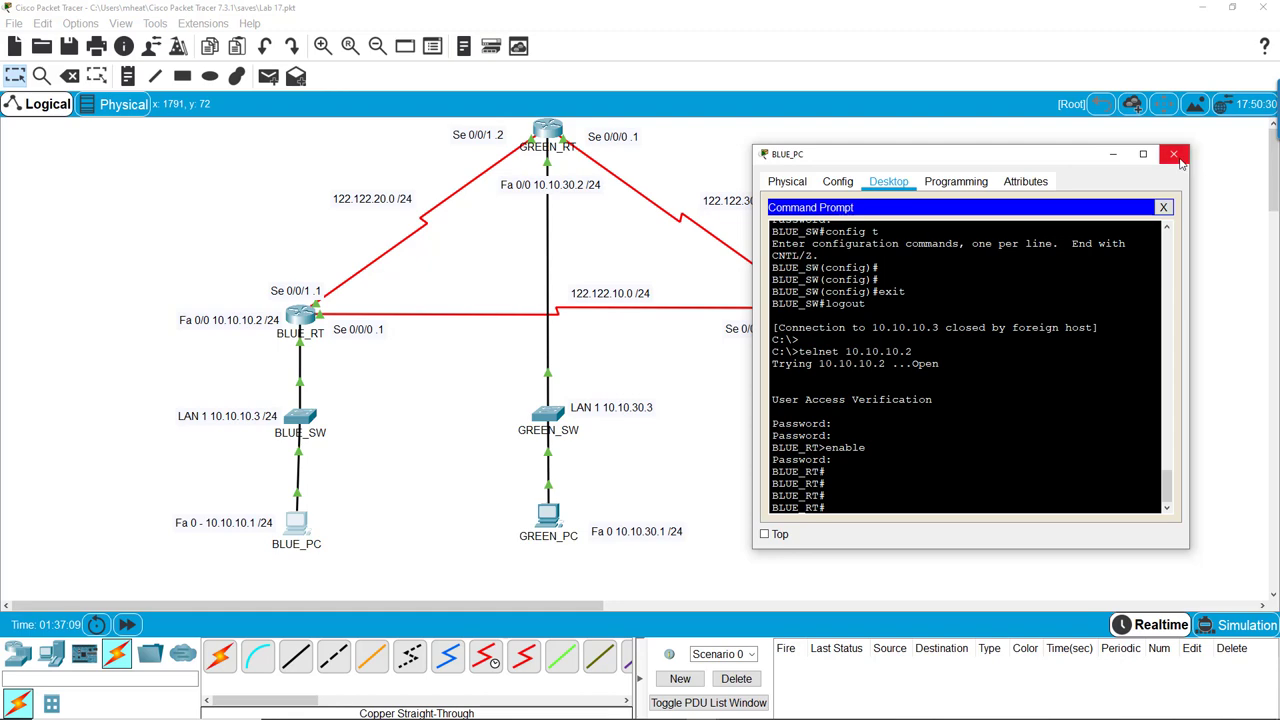
pyautogui.click(1179, 159)
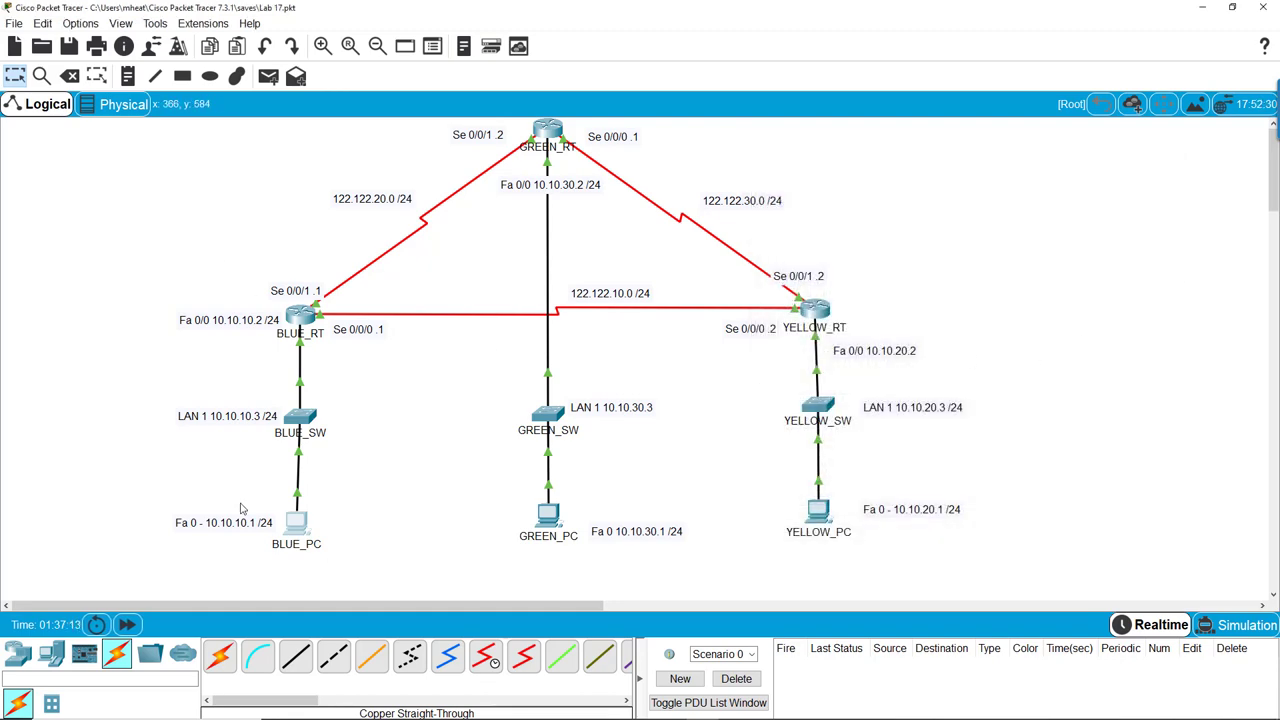
pyautogui.moveTo(120, 465); pyautogui.dragTo(383, 596)
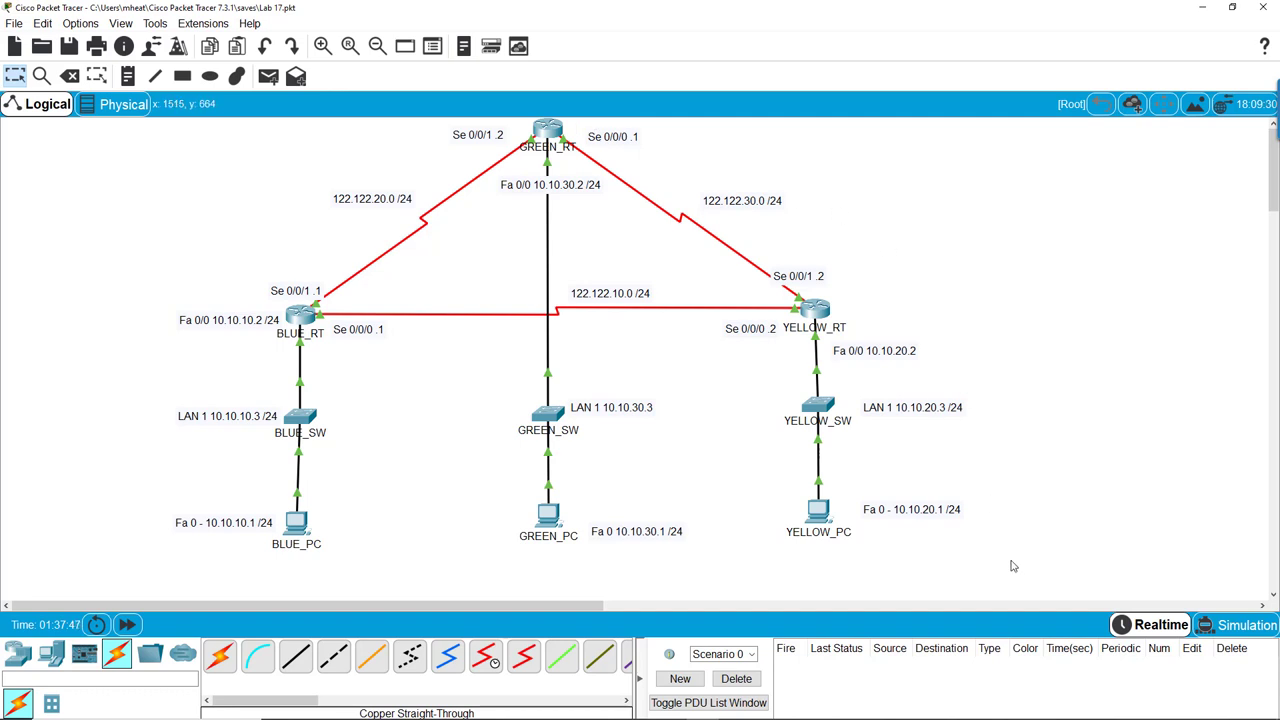
pyautogui.moveTo(893, 470); pyautogui.dragTo(173, 125)
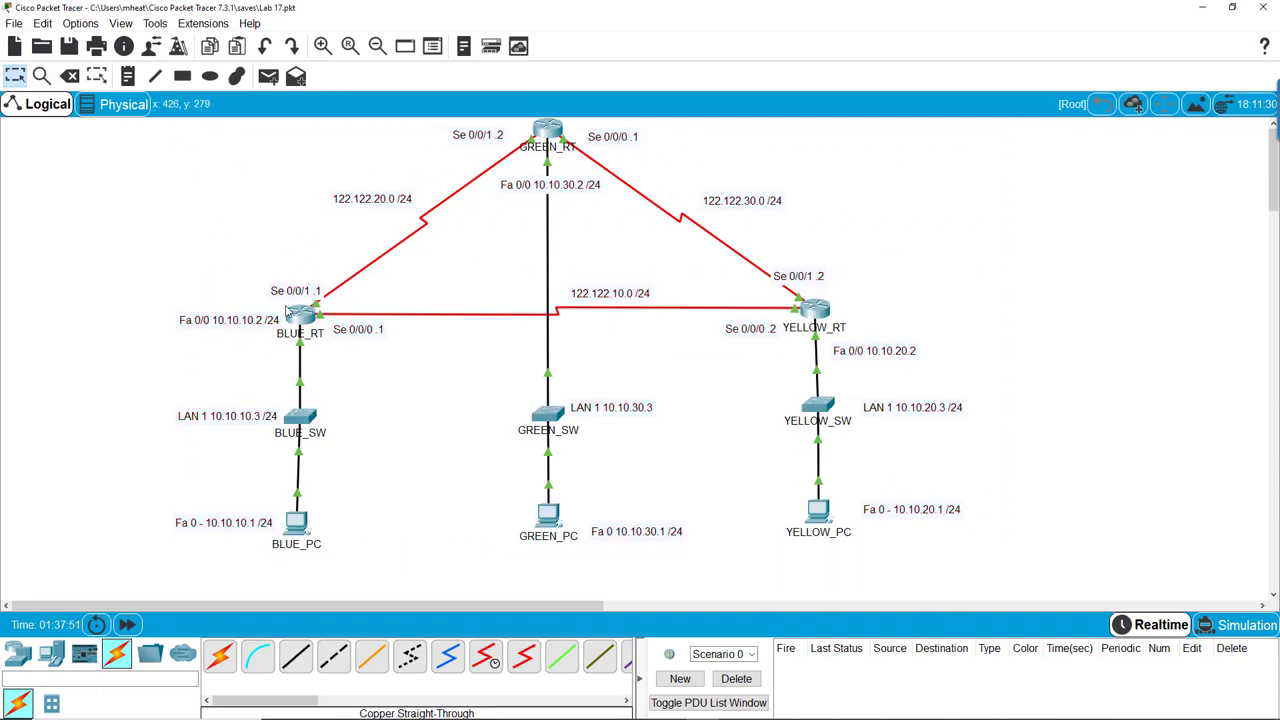
pyautogui.click(299, 318)
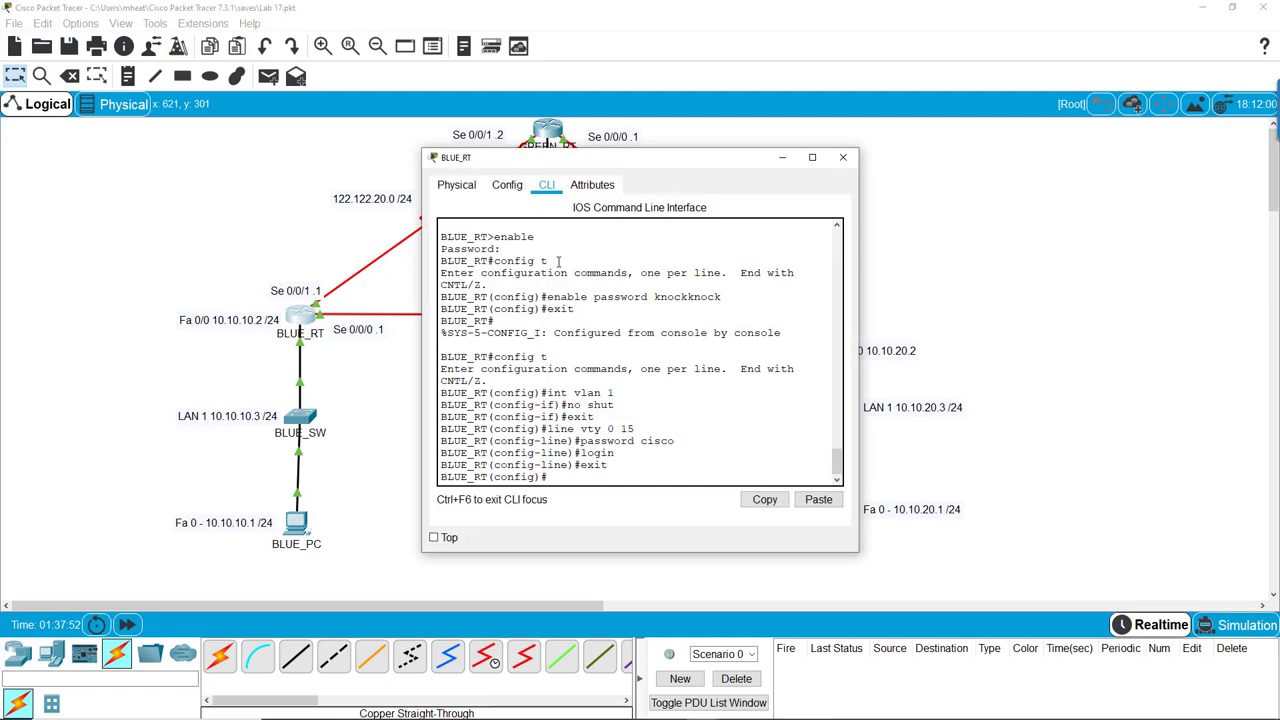
pyautogui.click(843, 157)
pyautogui.click(297, 528)
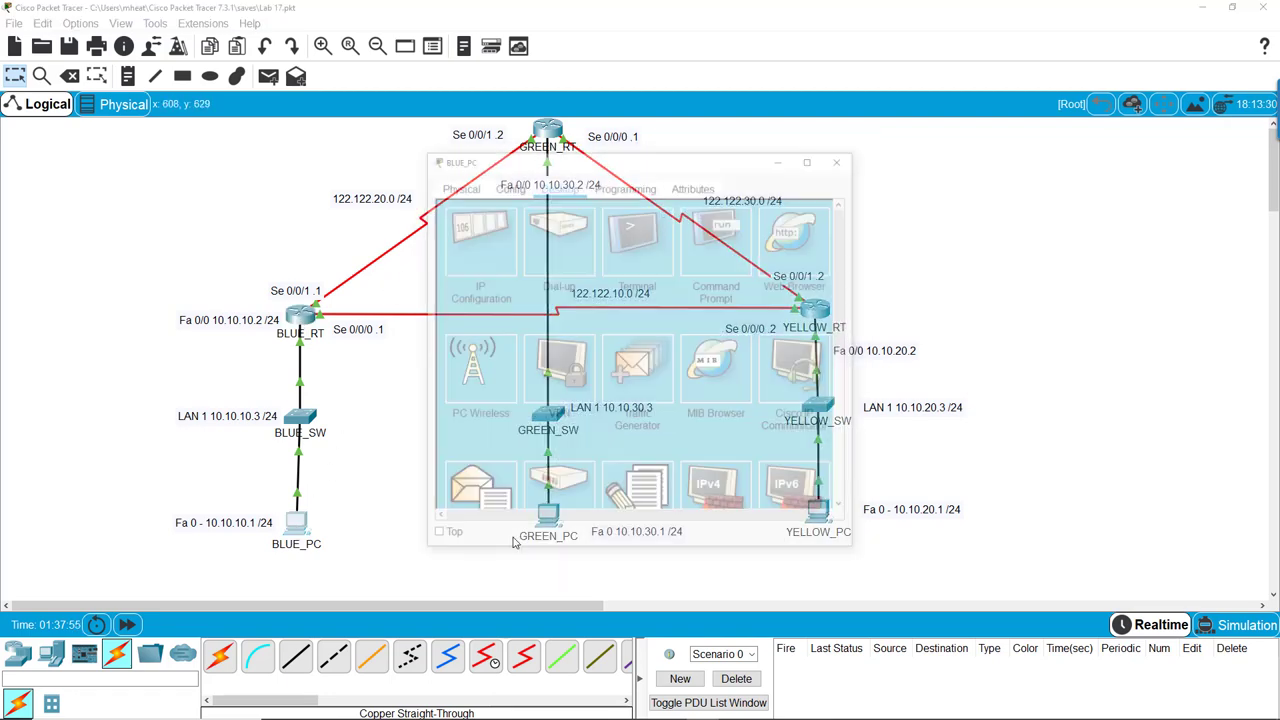
pyautogui.click(718, 240)
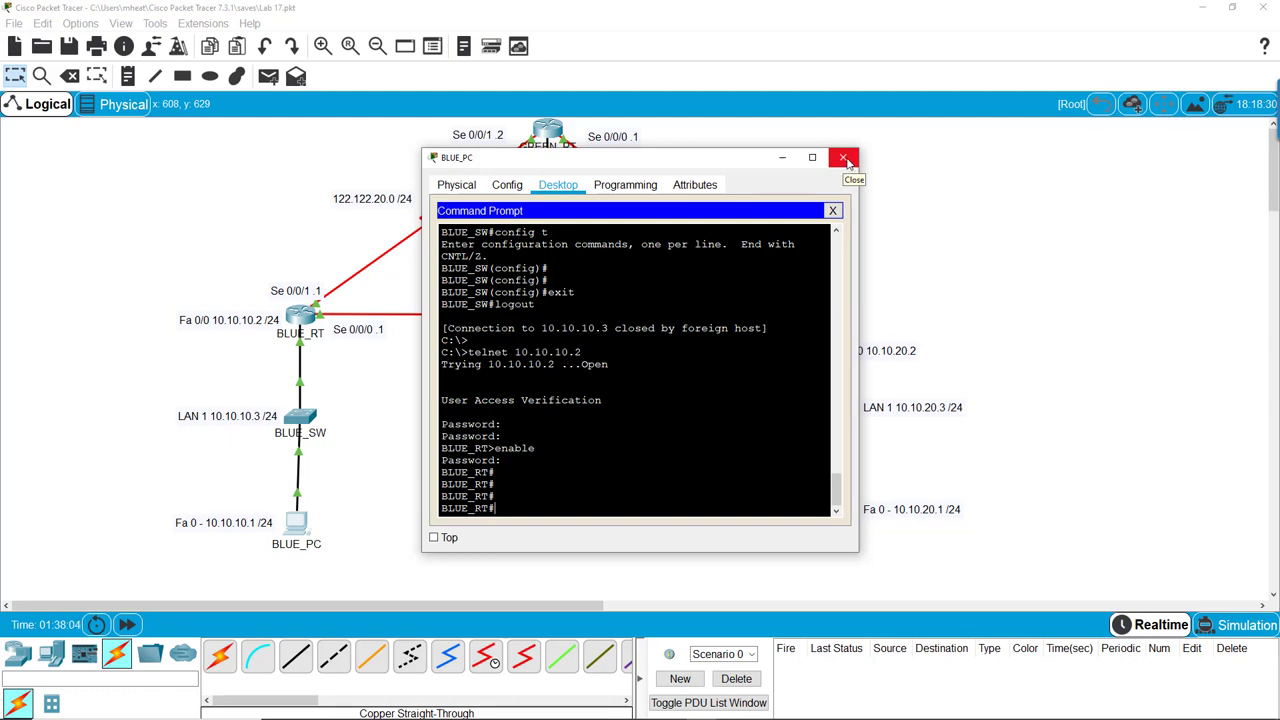
pyautogui.click(845, 160)
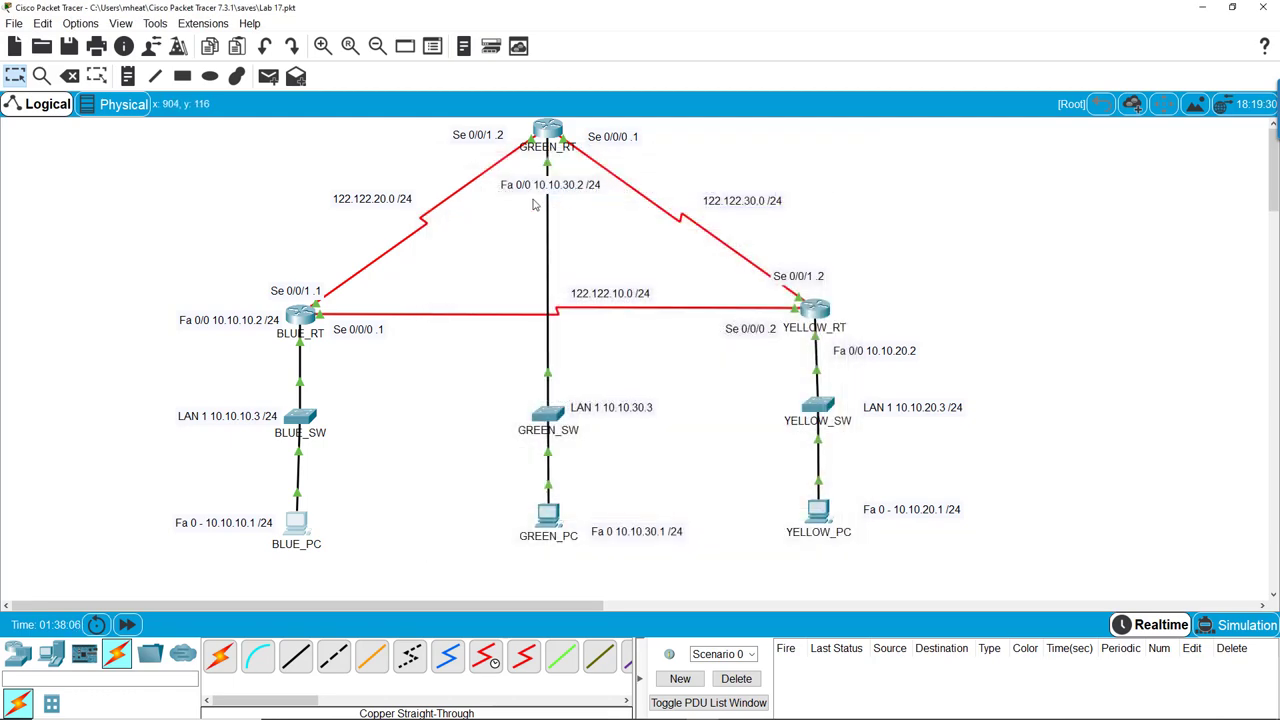